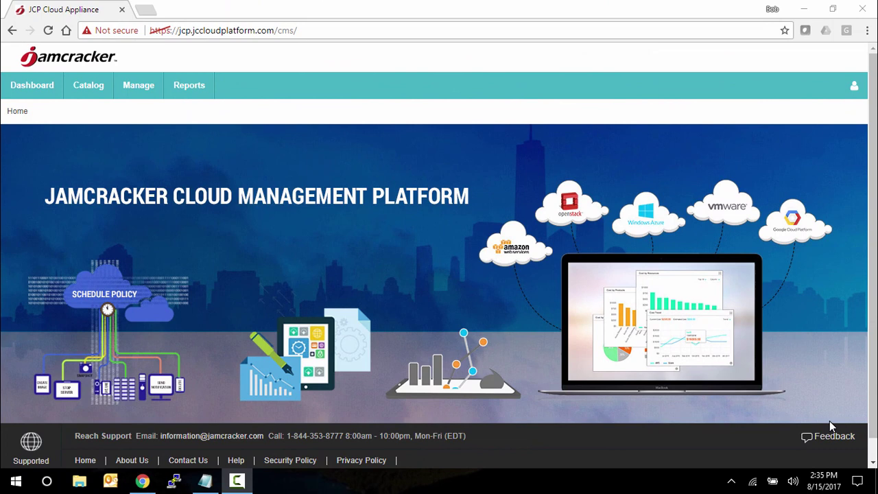
Open the department Catalog page from the Manage menu under My Company
left_click(102, 94)
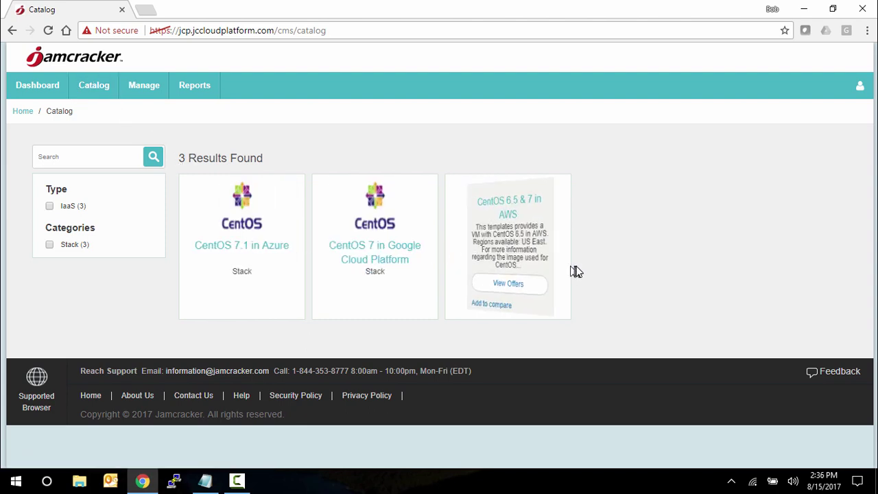
left_click(859, 91)
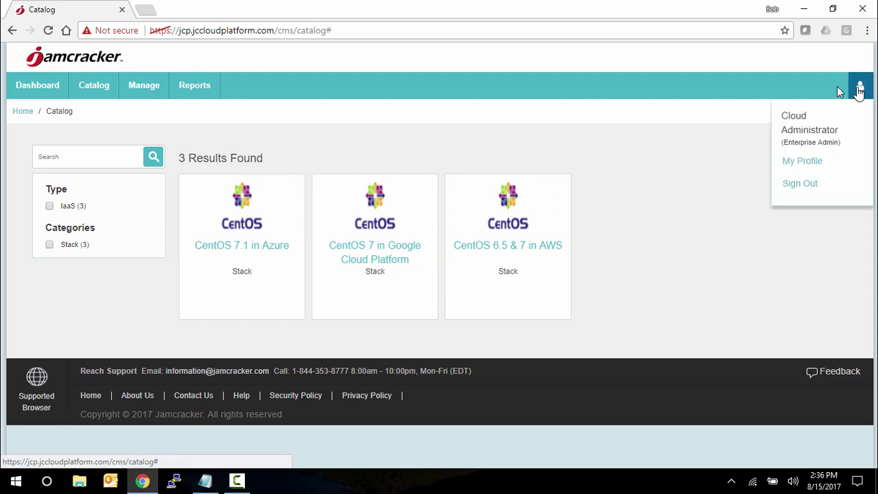
left_click(153, 90)
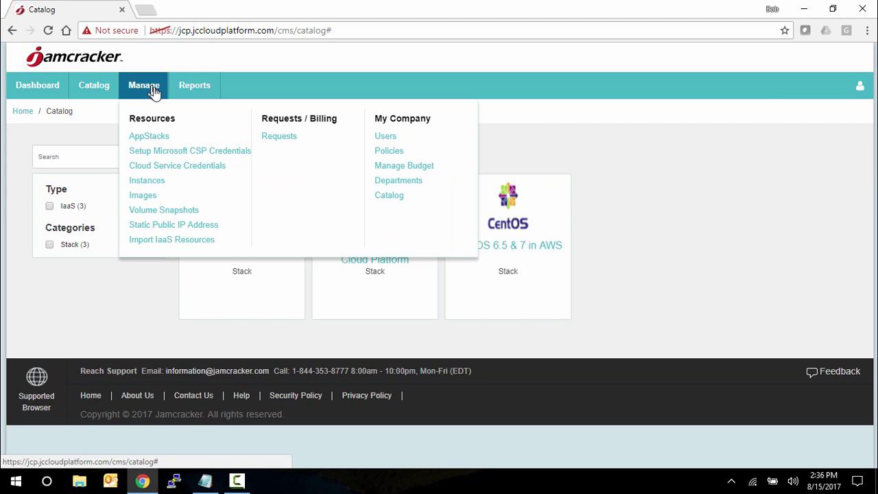
In the Default department's details, tick Generic VM for VMWare and Generic VM for IBM Bluemix, then save
left_click(389, 196)
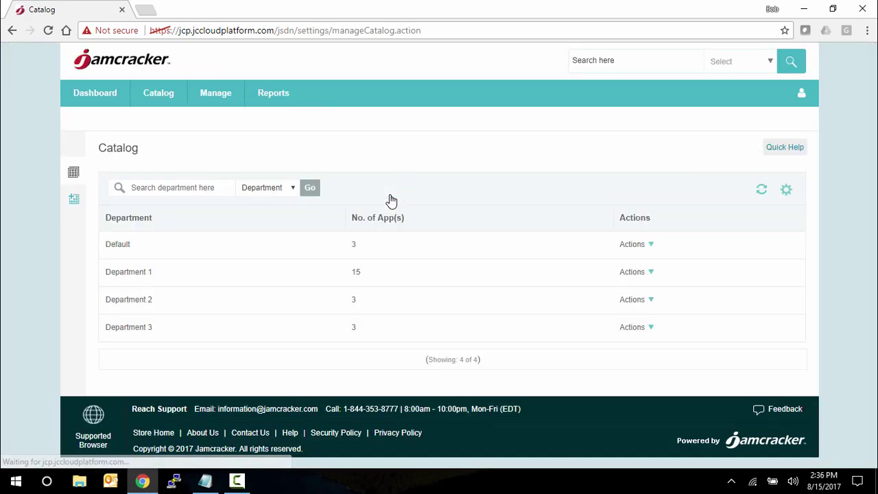
left_click(651, 247)
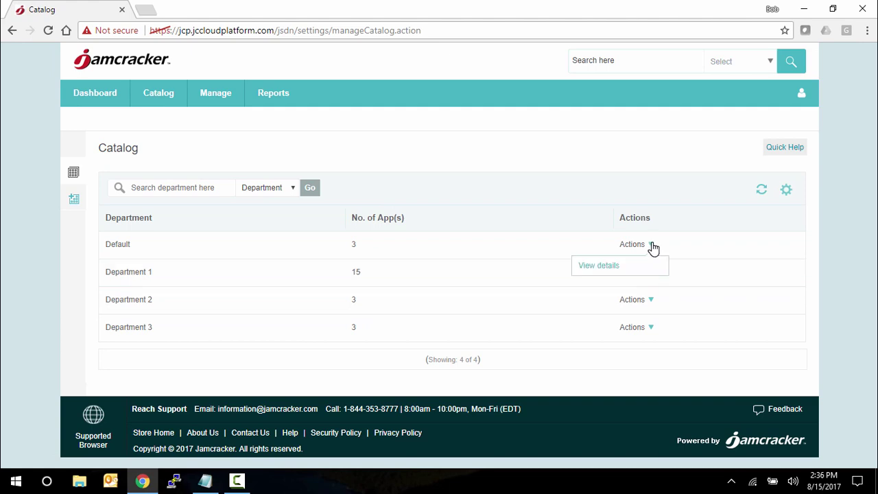
left_click(607, 268)
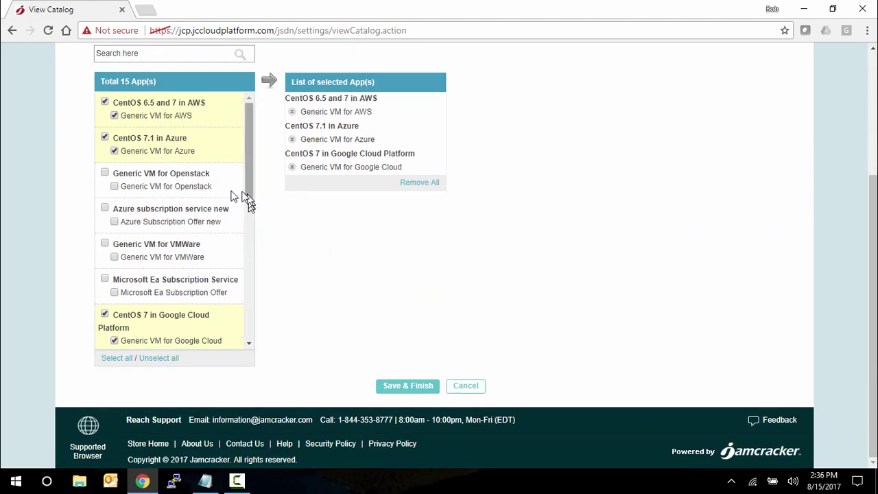
scroll(250, 185, "down", 1)
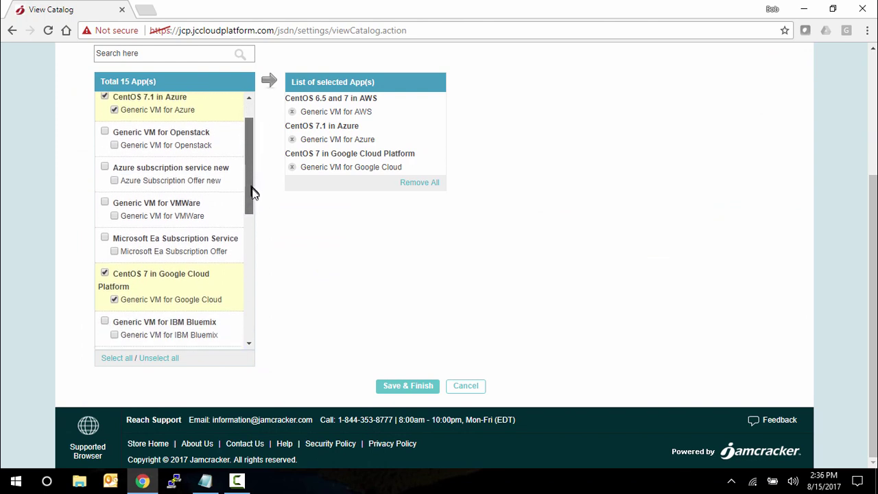
left_click(104, 190)
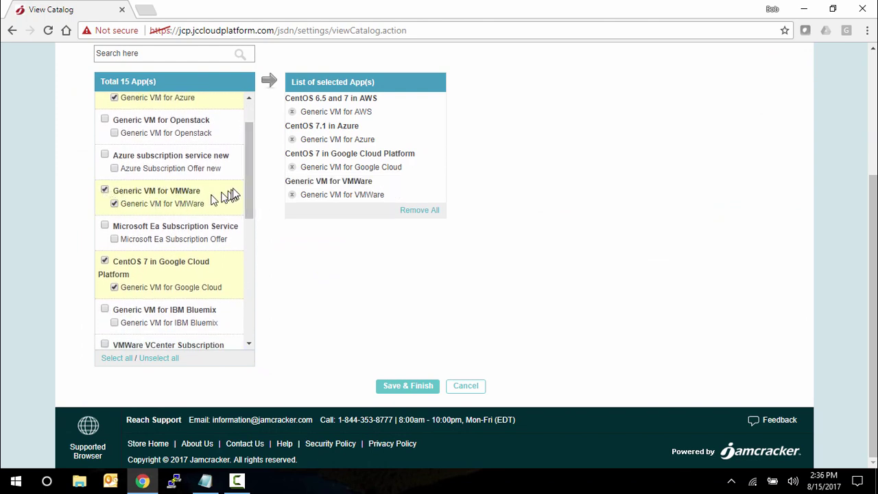
scroll(248, 181, "down", 2)
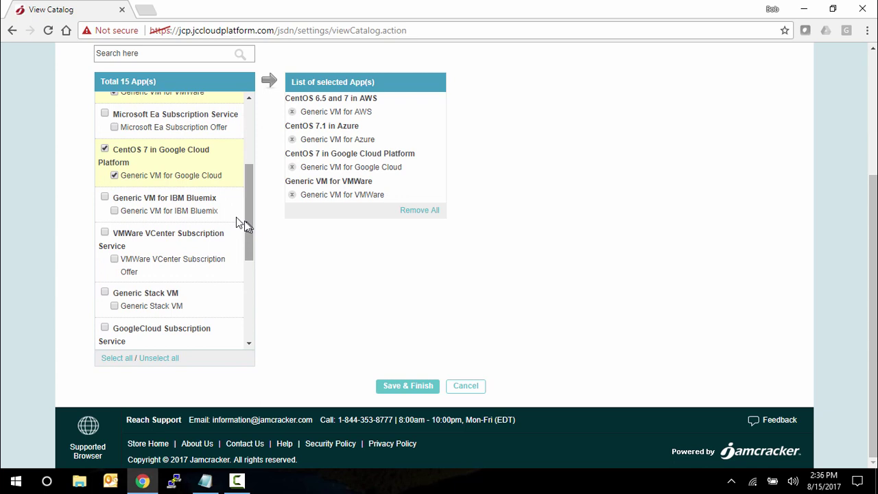
left_click(104, 196)
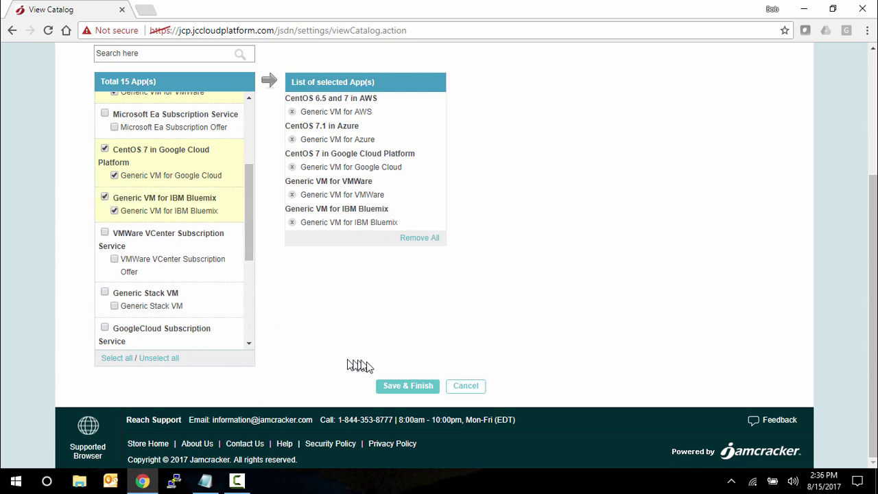
left_click(407, 389)
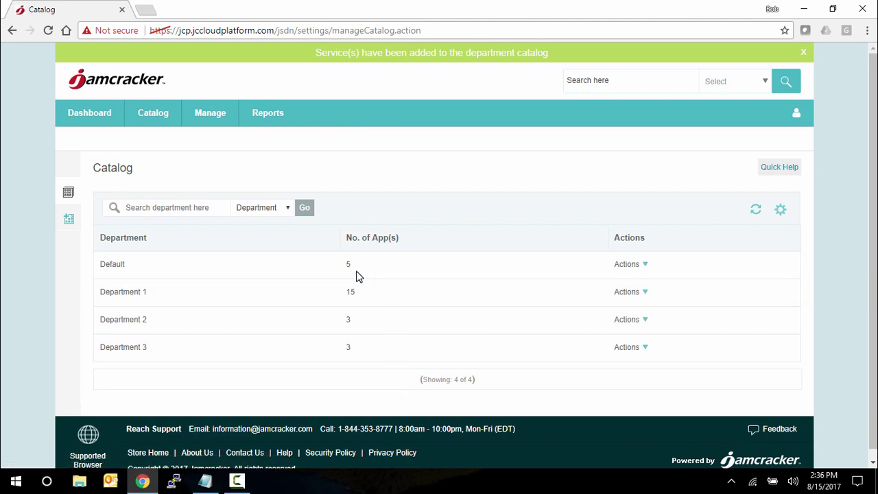
Sign out and sign back in with the admin account username and password
left_click(796, 114)
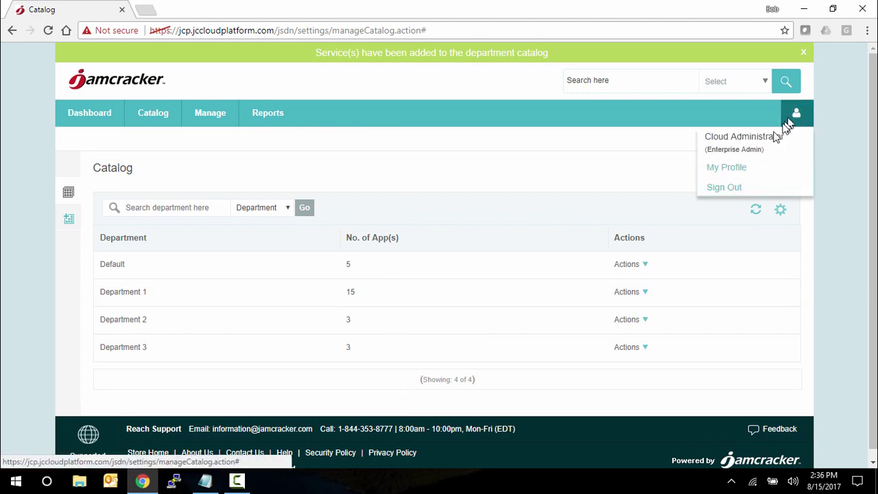
left_click(727, 188)
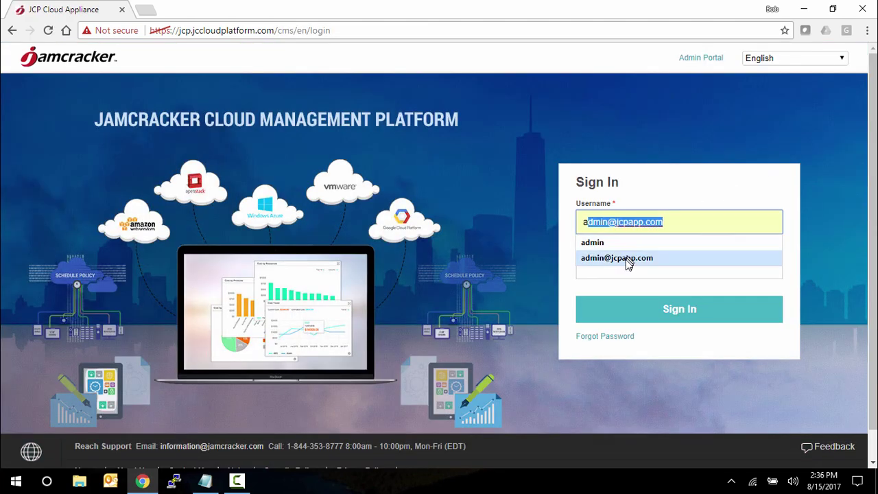
left_click(628, 264)
left_click(625, 264)
type("••••••")
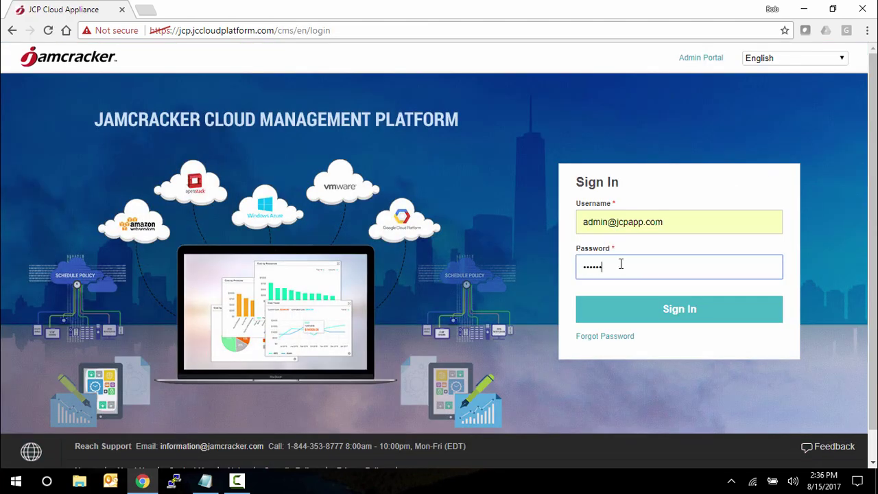
type("••••••")
left_click(675, 317)
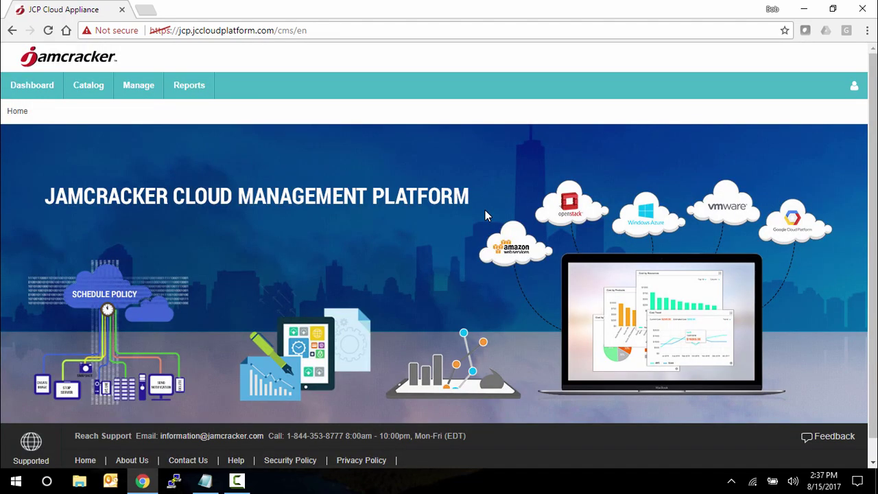
Open the CentOS 6.5 & 7 in AWS offers from the Catalog
left_click(96, 89)
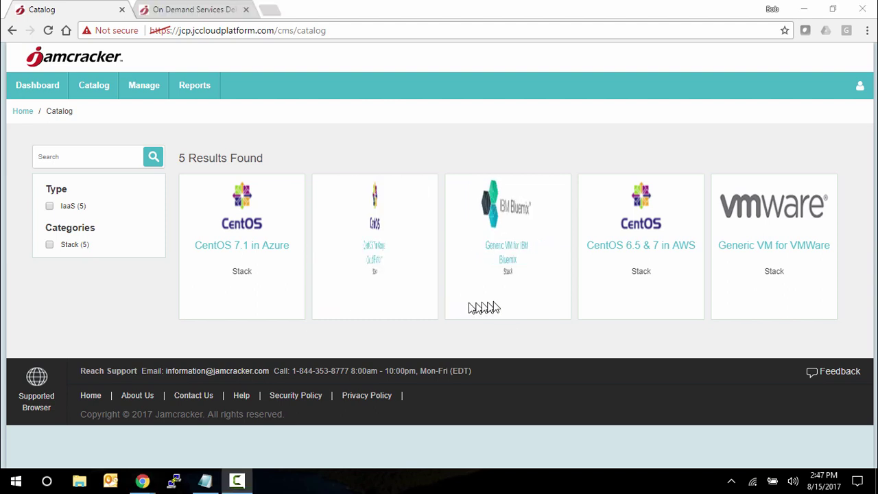
mouse_move(607, 292)
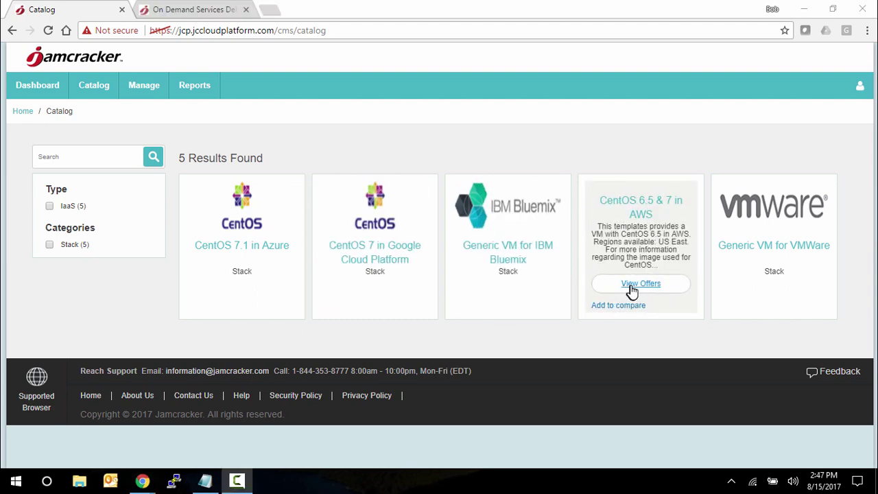
left_click(631, 291)
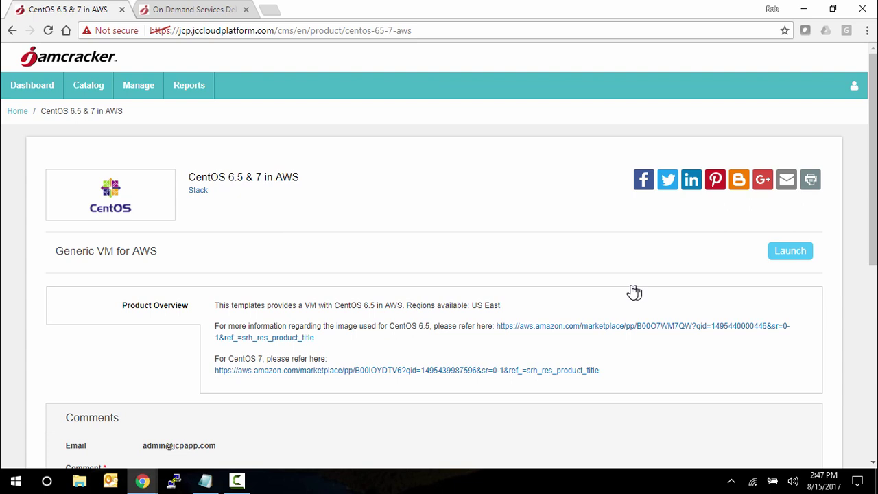
In the admin portal, search services for 'aws' and edit CentOS 6.5 and 7 in AWS
left_click(170, 11)
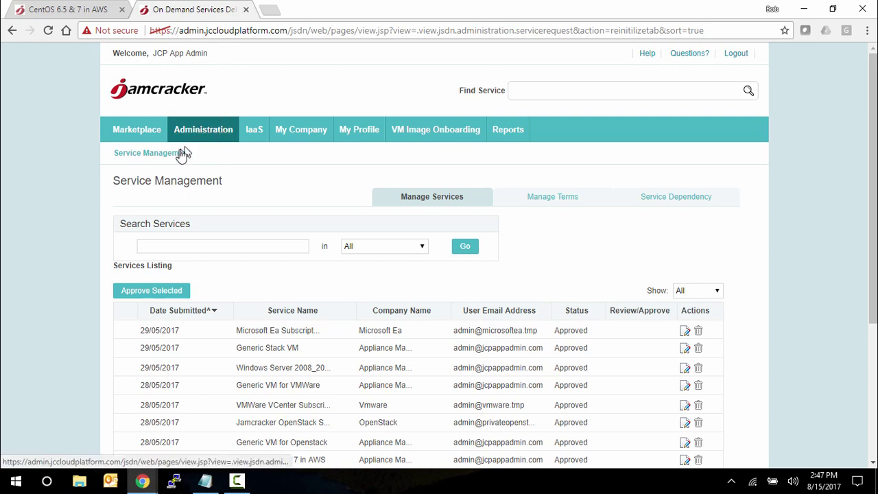
left_click(195, 246)
type("aws")
key("Return")
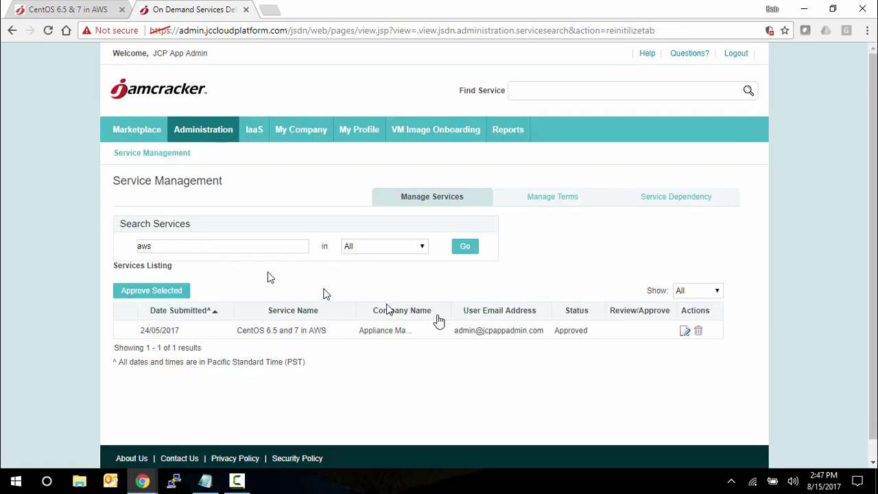
left_click(684, 331)
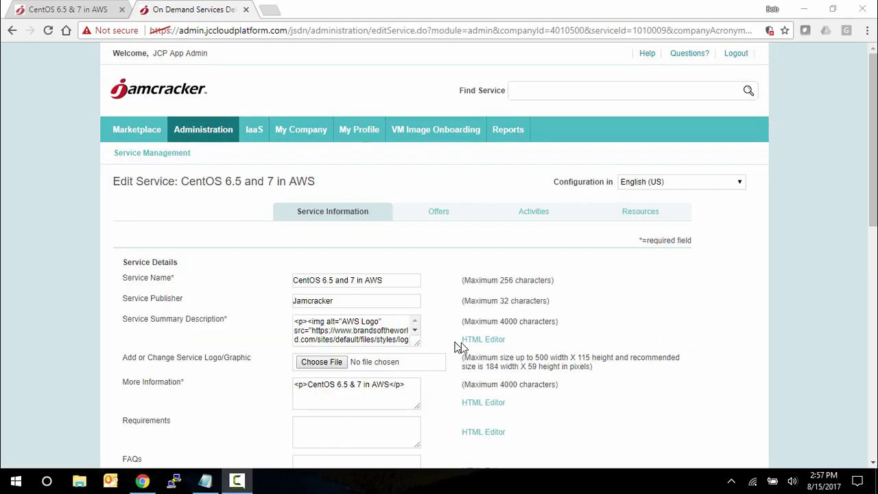
View the service summary in the full-screen HTML editor, close it, and show the Activities settings
left_click(483, 340)
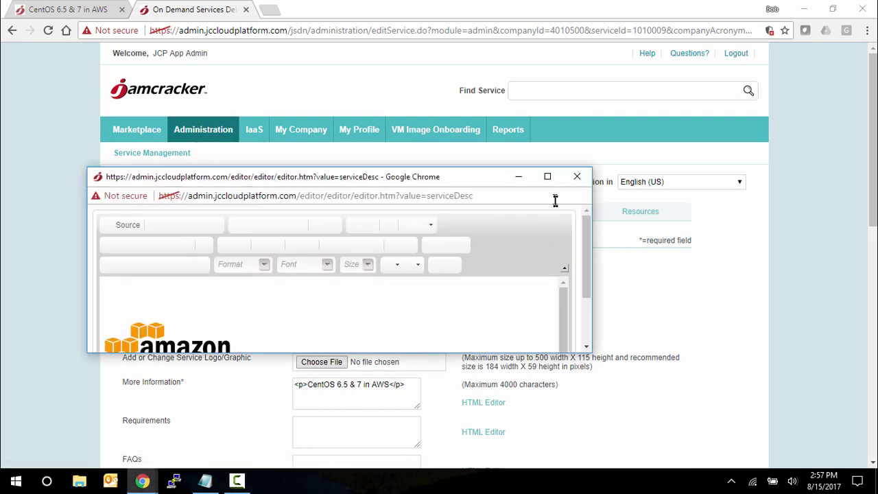
left_click(548, 176)
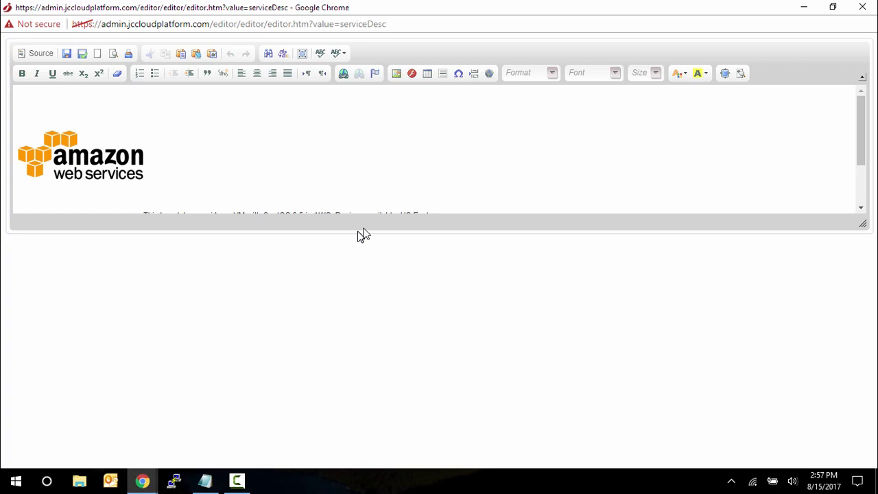
left_click(862, 7)
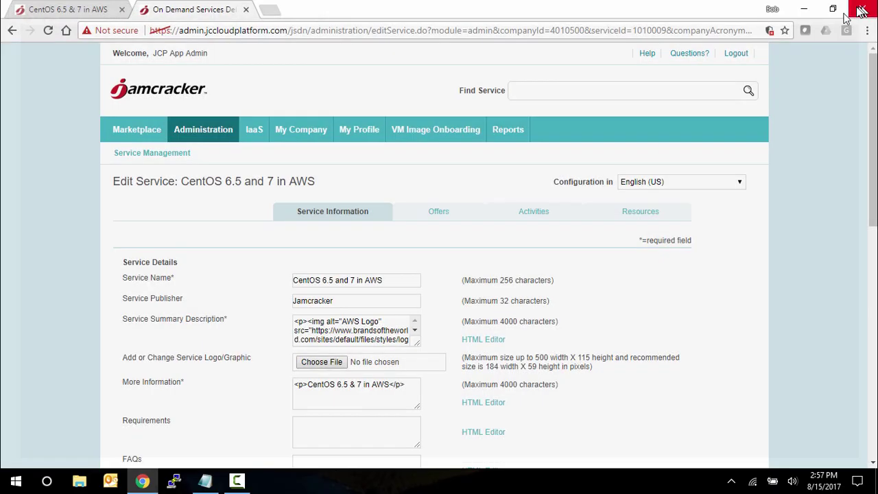
scroll(432, 302, "down", 3)
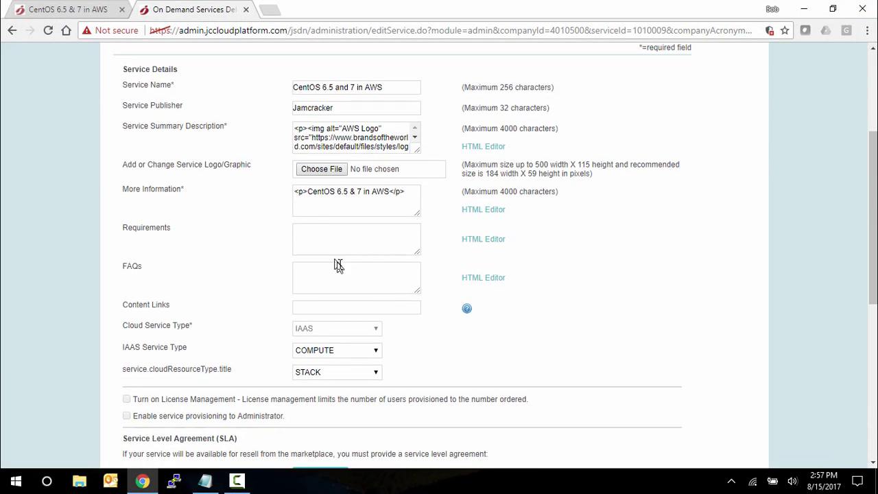
scroll(357, 286, "up", 3)
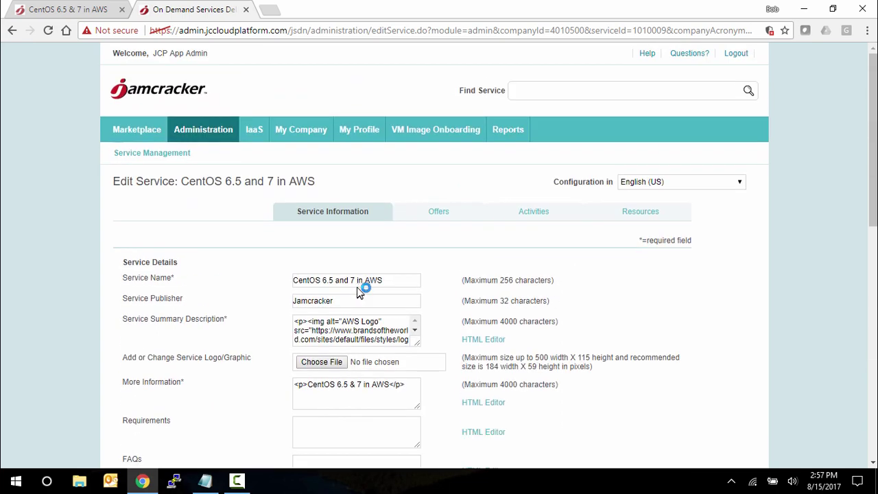
left_click(534, 214)
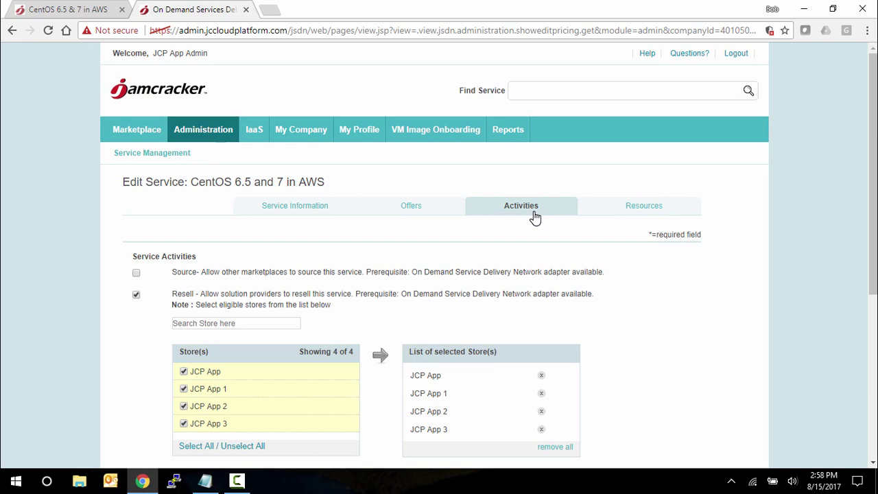
Remove JCP App 3 and JCP App 2 from the resell stores and return to the product page
scroll(535, 217, "down", 1)
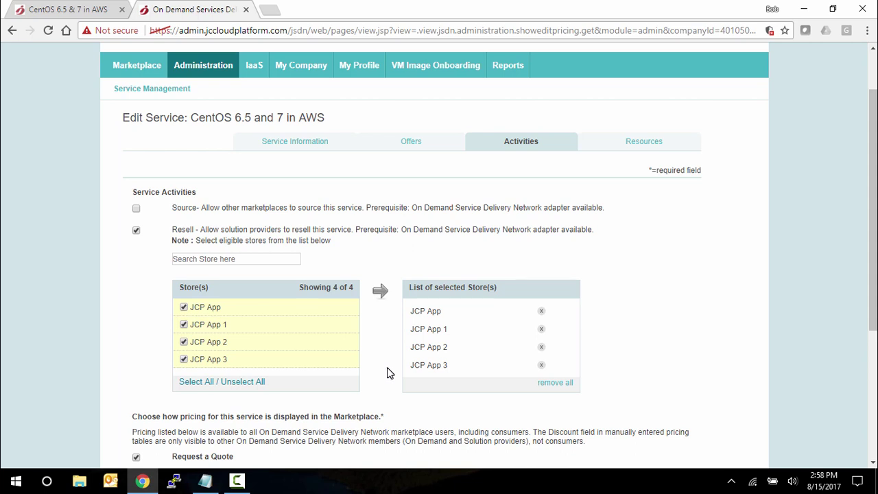
left_click(183, 359)
left_click(183, 341)
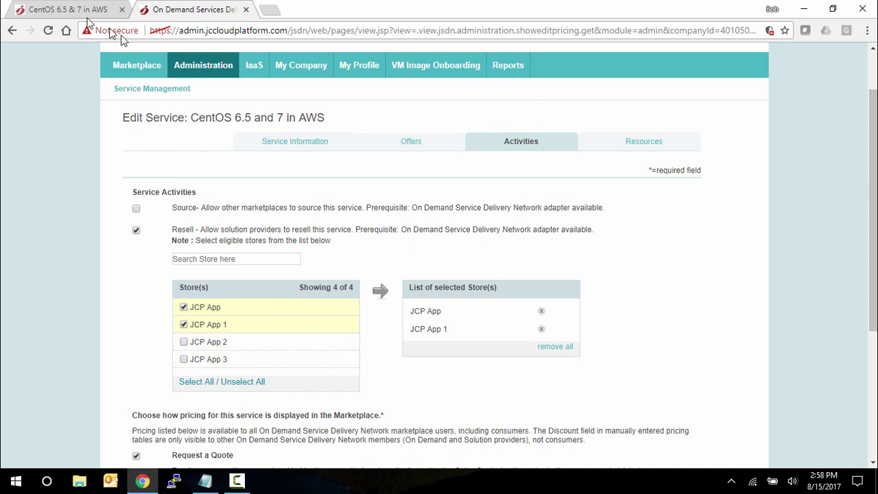
left_click(68, 19)
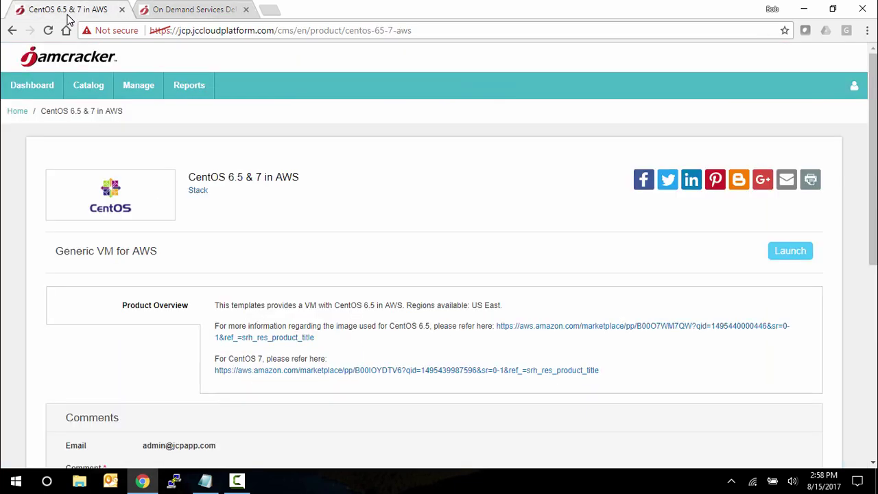
Launch the Generic VM for AWS offer and move the GenericStackforAWS node toward the canvas's top-left
left_click(785, 256)
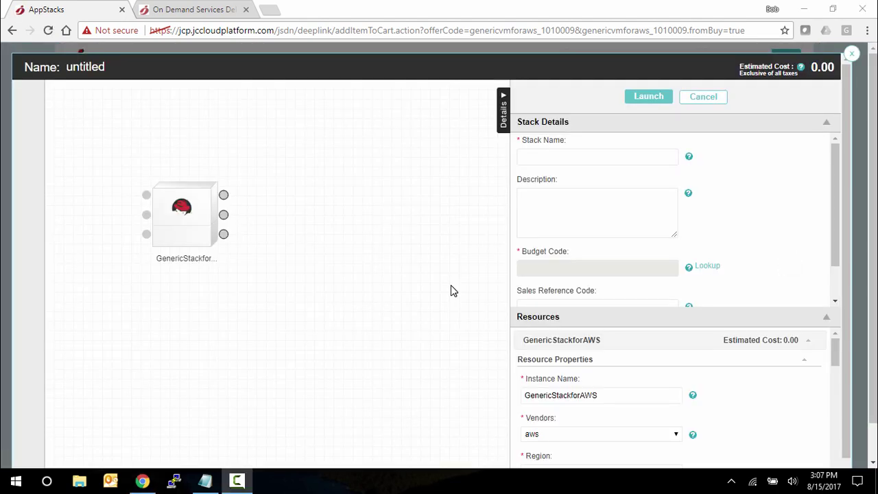
left_click_drag(184, 230, 142, 190)
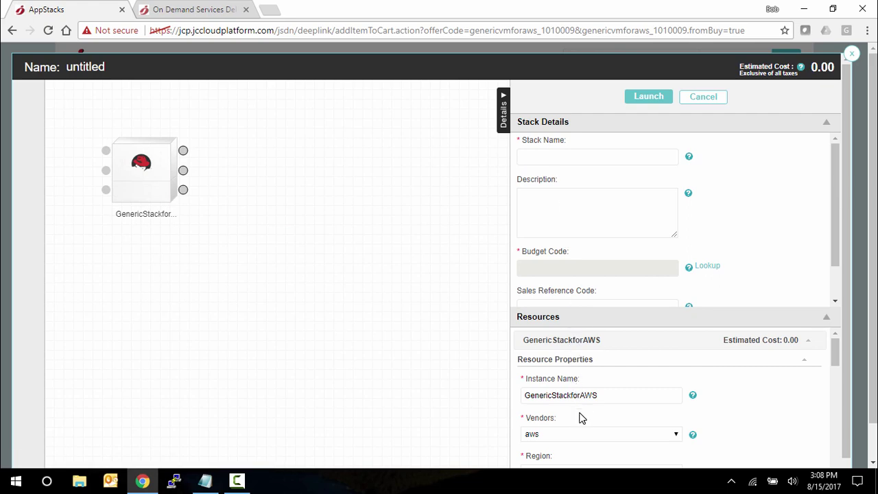
Name the stack AWSDemo with the description 'sdgadfgs d dn'
left_click(583, 159)
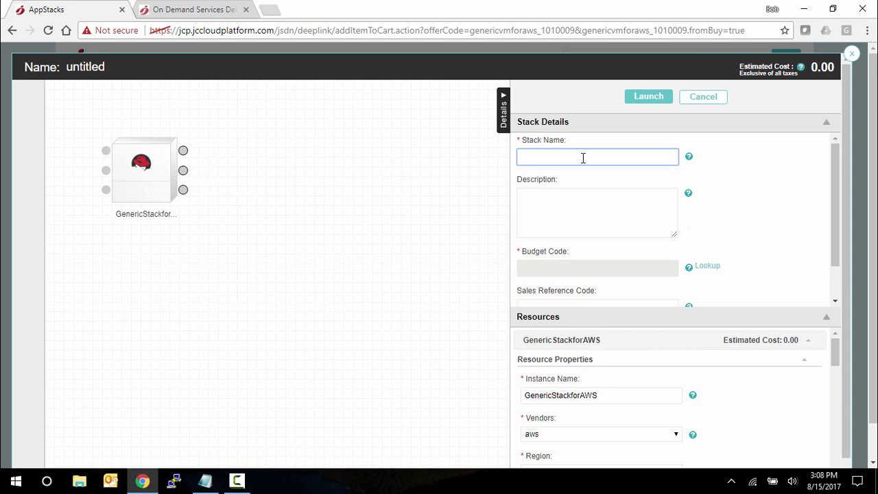
type("AWSDemo")
left_click(576, 210)
type("sdgadfgs")
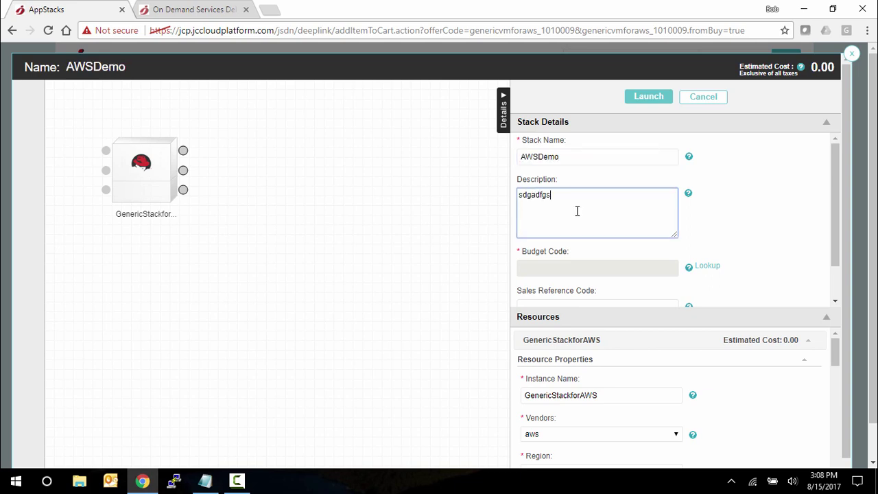
type(" d dn")
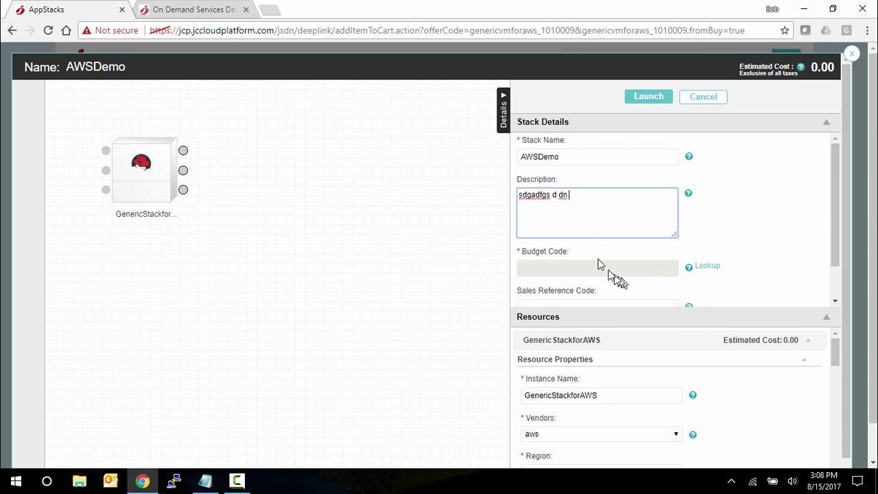
Assign the IT-Operations budget code B0001 to the stack
left_click(708, 270)
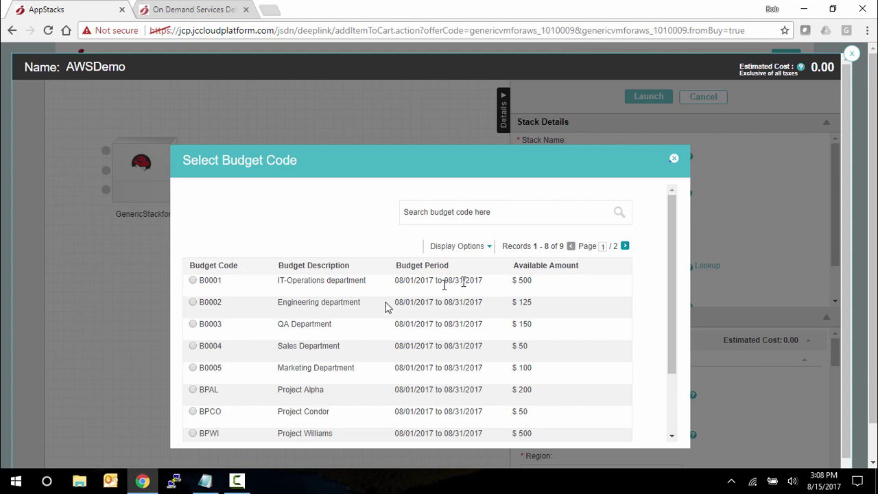
left_click(193, 282)
scroll(388, 339, "down", 2)
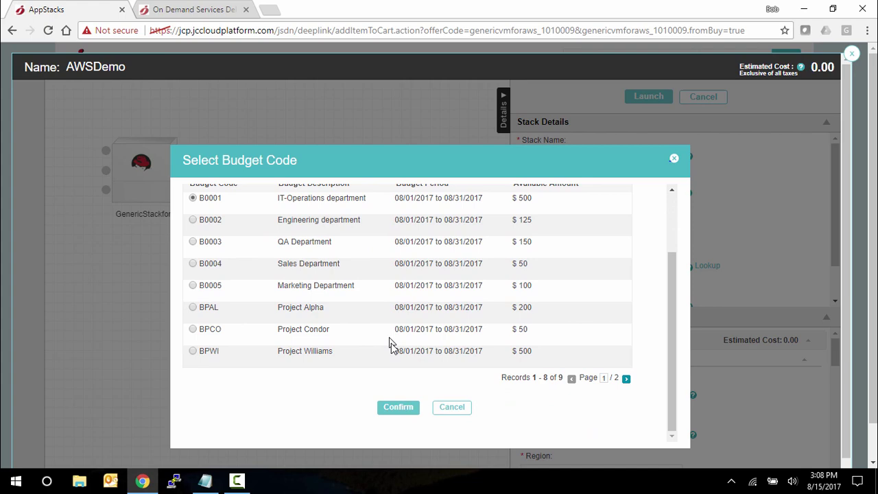
left_click(397, 410)
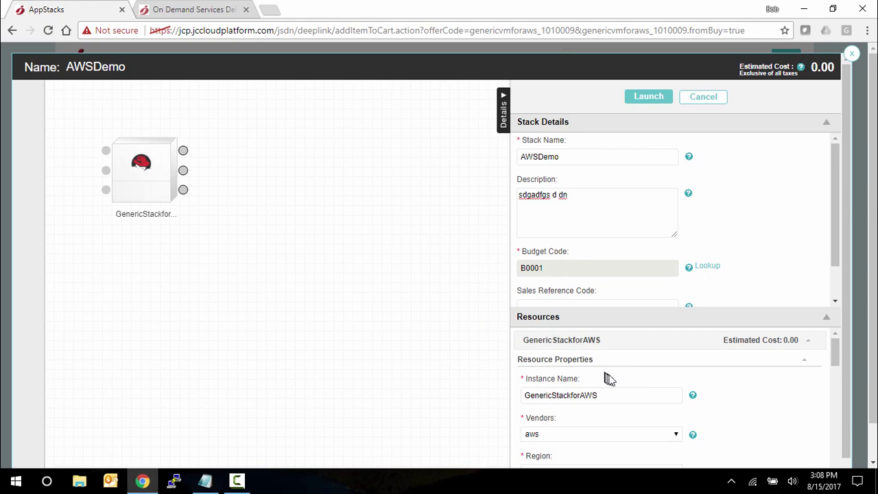
left_click(825, 318)
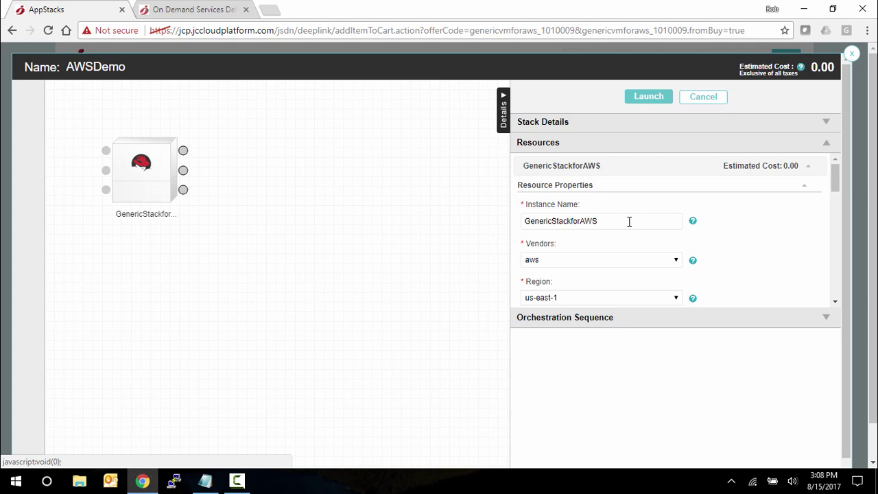
Replace the instance name with AWSVM and keep aws as the vendor
left_click_drag(601, 221, 491, 220)
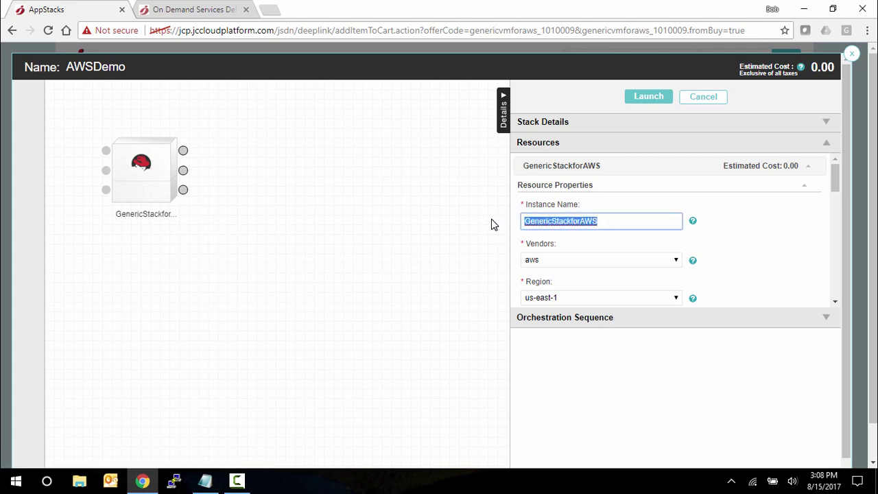
type("AWSVM")
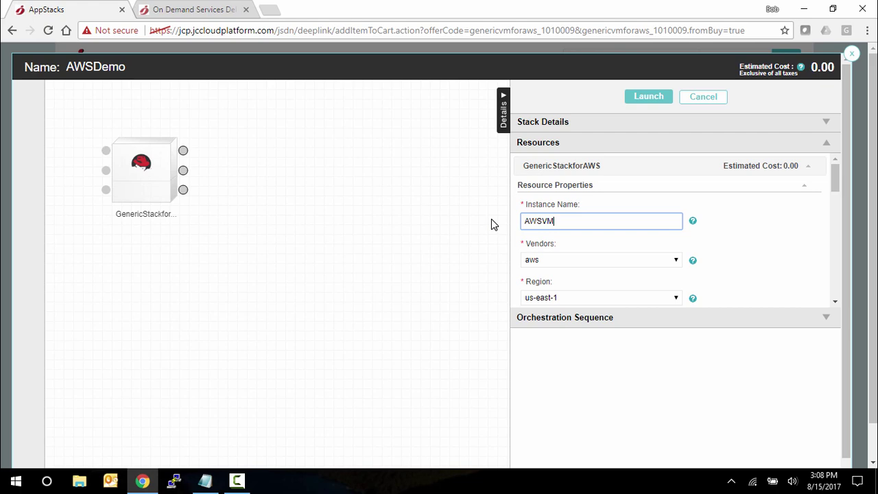
left_click(560, 266)
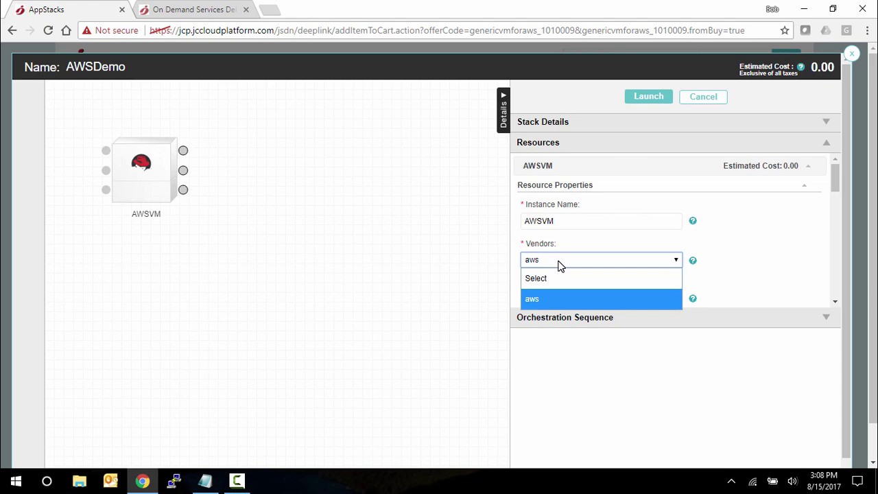
left_click(557, 300)
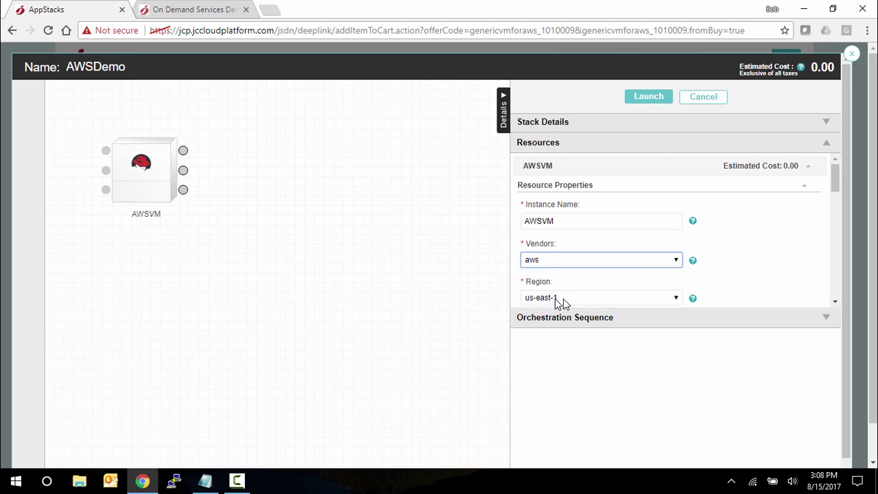
scroll(564, 298, "down", 2)
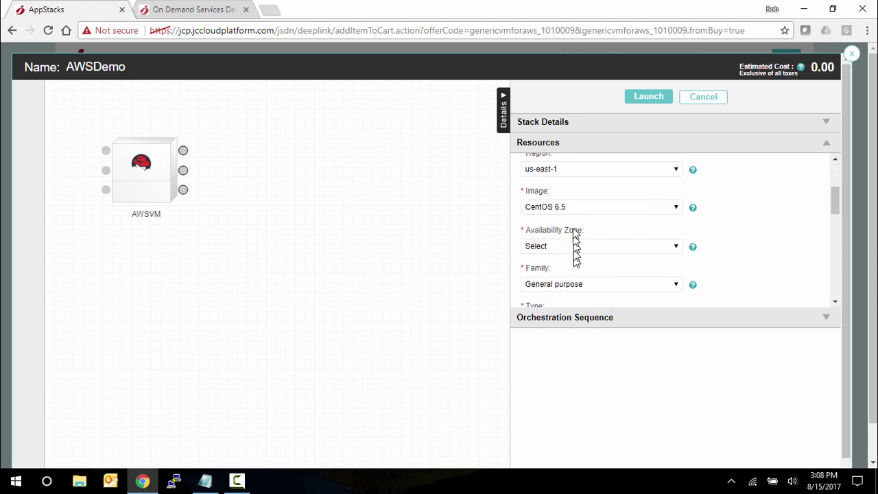
Keep region us-east-1 and image CentOS 6.5, and set availability zone us-east-1a
left_click(579, 173)
left_click(578, 175)
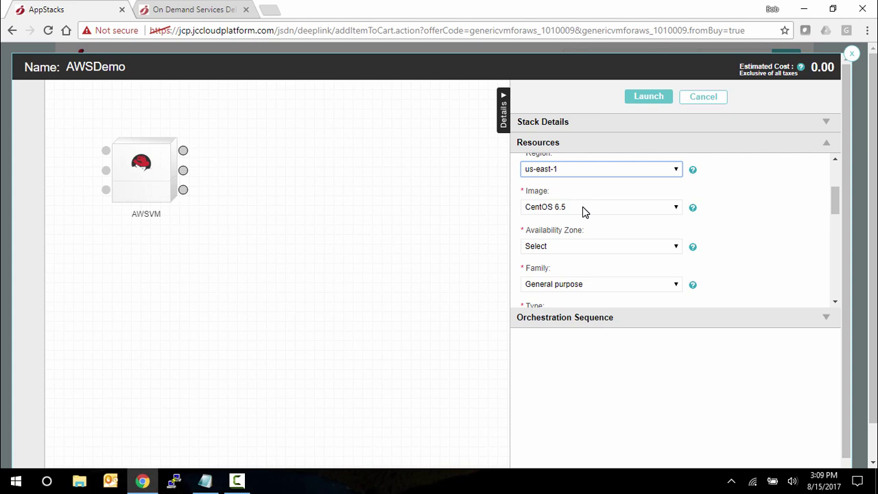
left_click(583, 206)
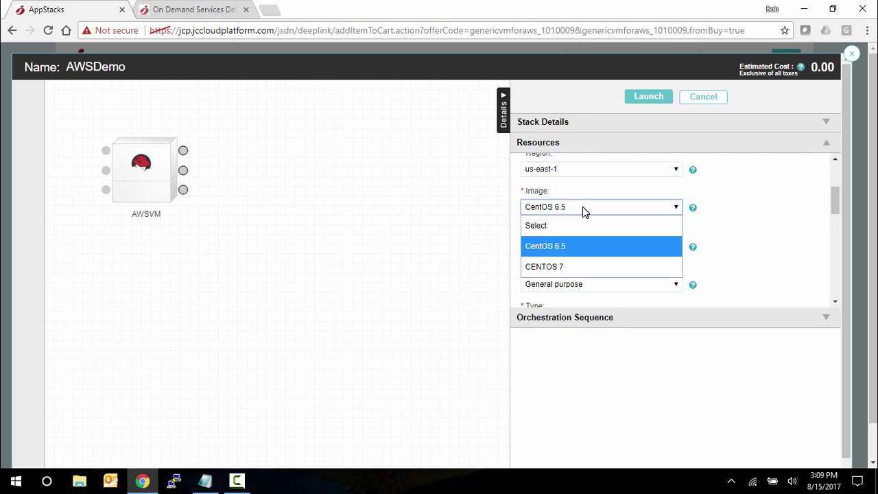
left_click(582, 206)
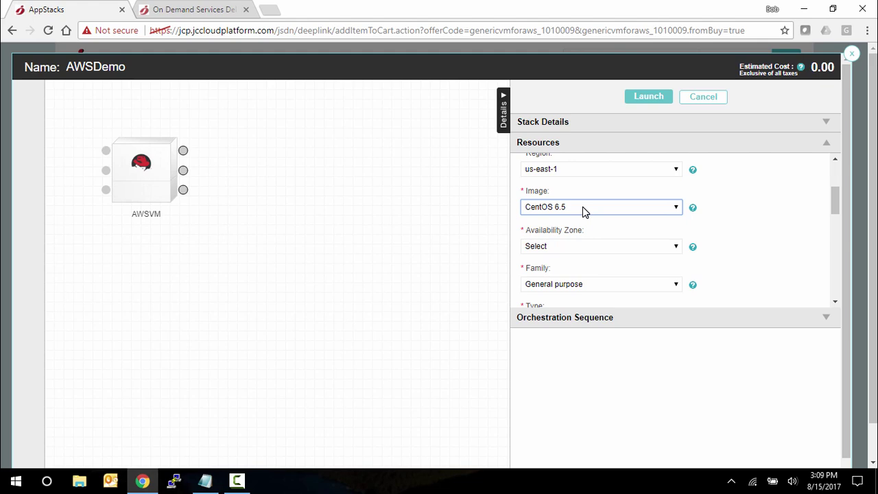
left_click(576, 246)
left_click(575, 286)
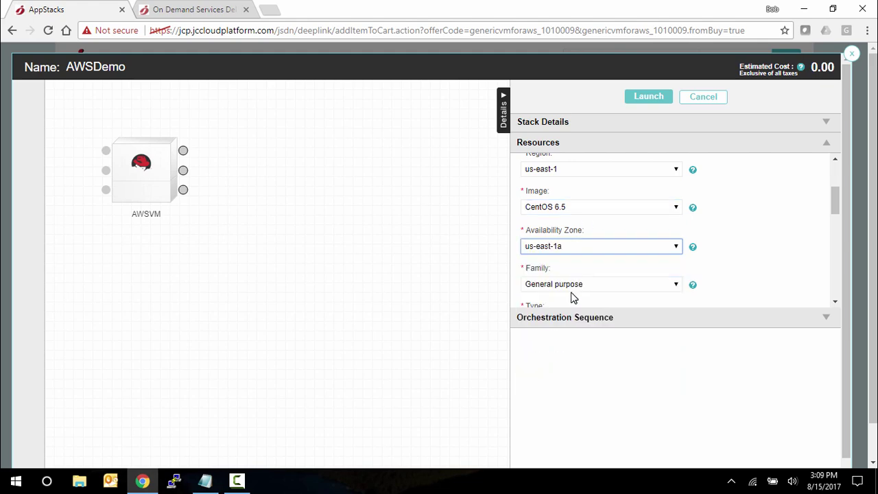
Choose the T2 instance type for AWSVM
scroll(593, 289, "down", 1)
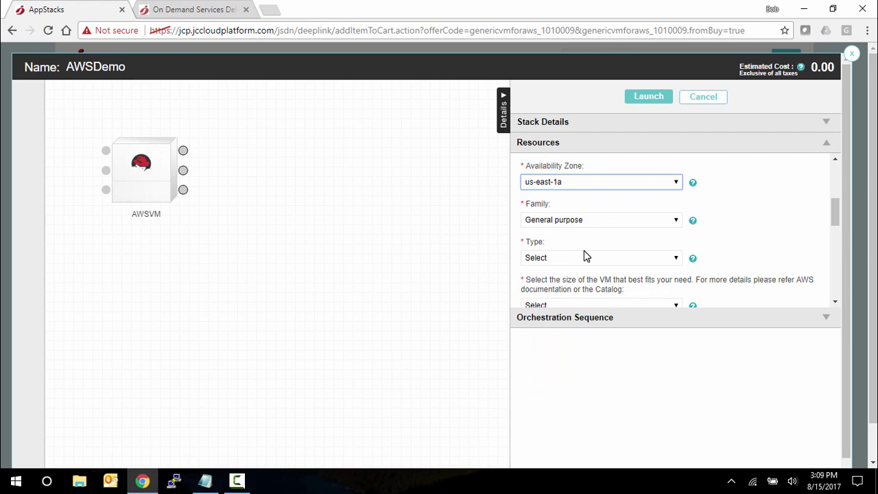
left_click(584, 255)
left_click(571, 297)
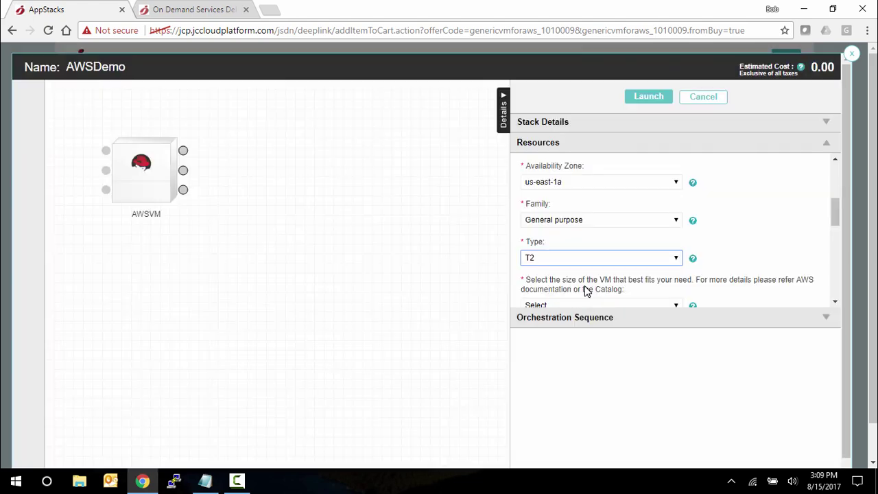
scroll(584, 288, "down", 3)
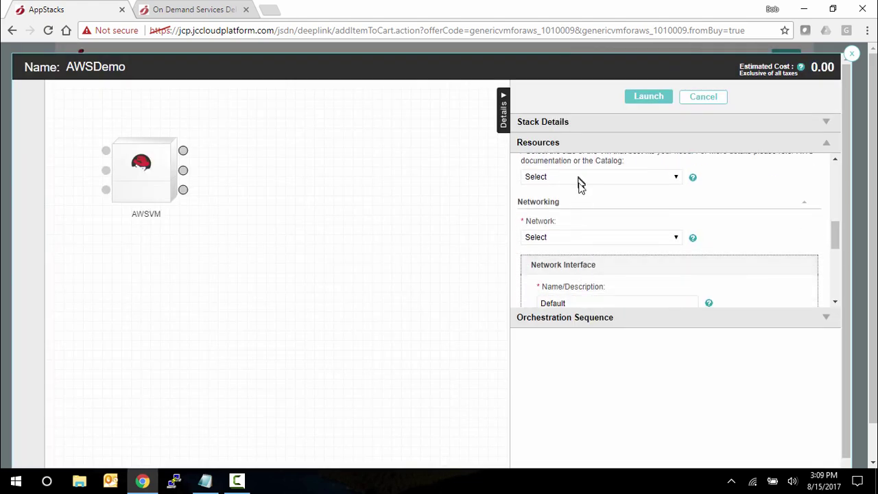
scroll(580, 199, "up", 1)
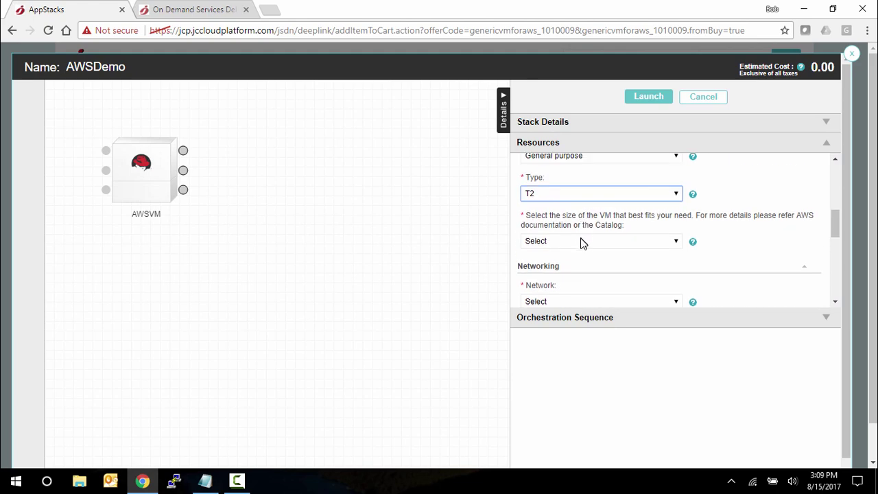
left_click(581, 241)
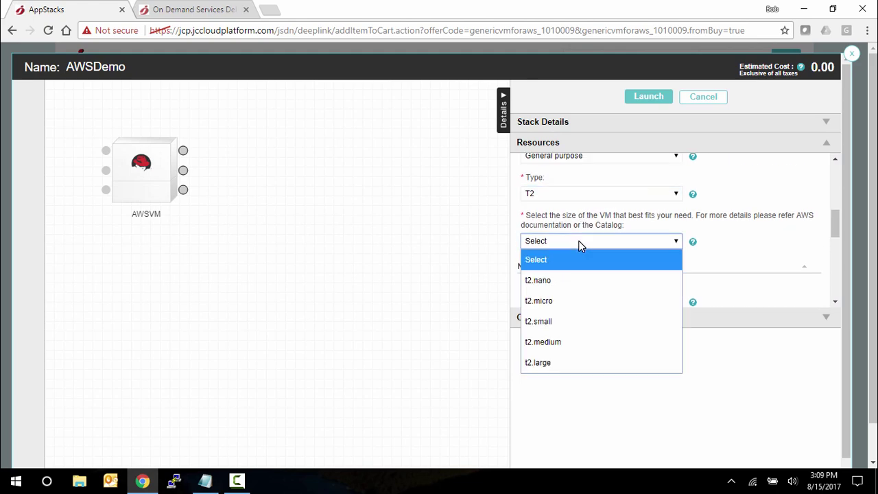
Set the VM size to t2.micro and the network to 172.31.0.0/16
left_click(560, 302)
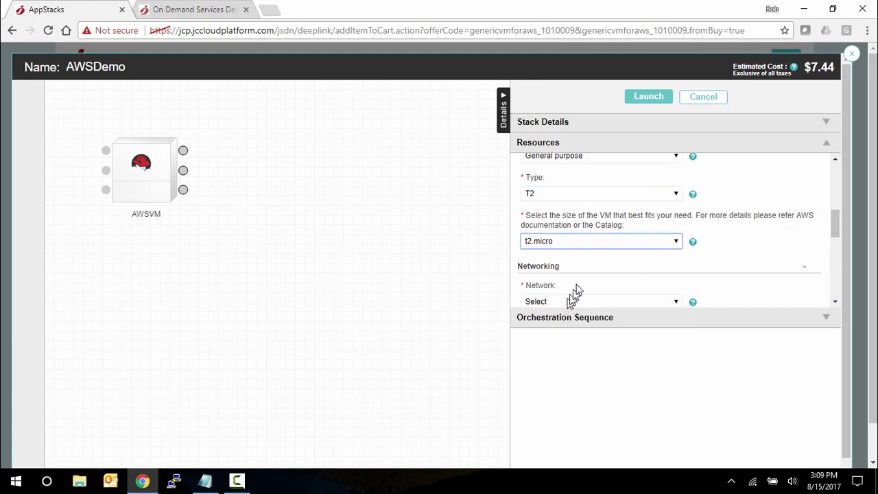
left_click(573, 301)
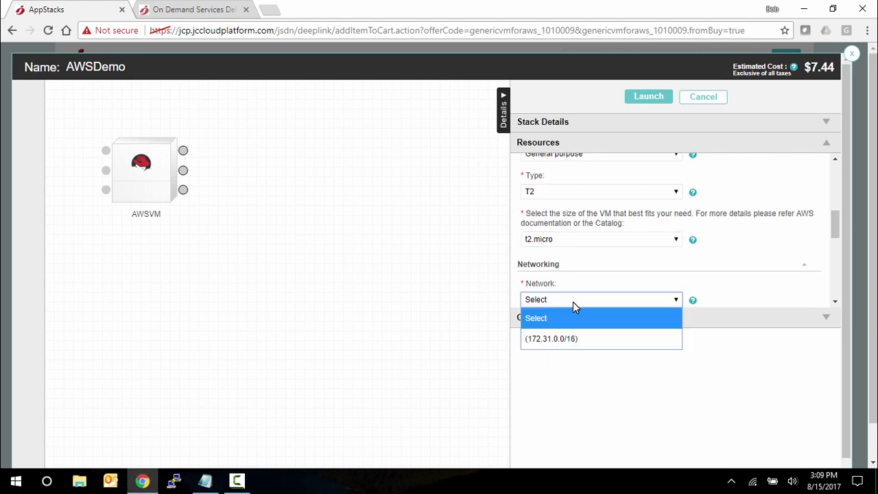
left_click(561, 336)
scroll(601, 274, "down", 1)
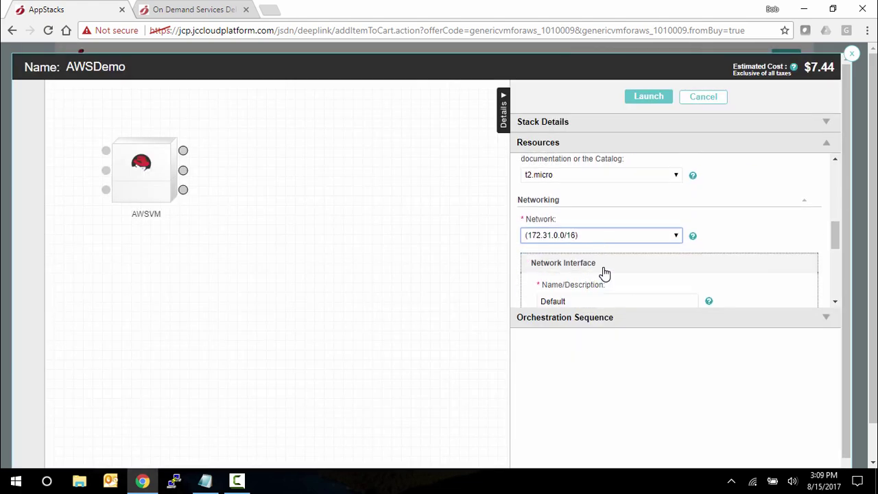
scroll(596, 247, "down", 2)
scroll(597, 206, "up", 1)
Edit the network interface name and pick subnet 172.31.16.0/20
left_click(586, 237)
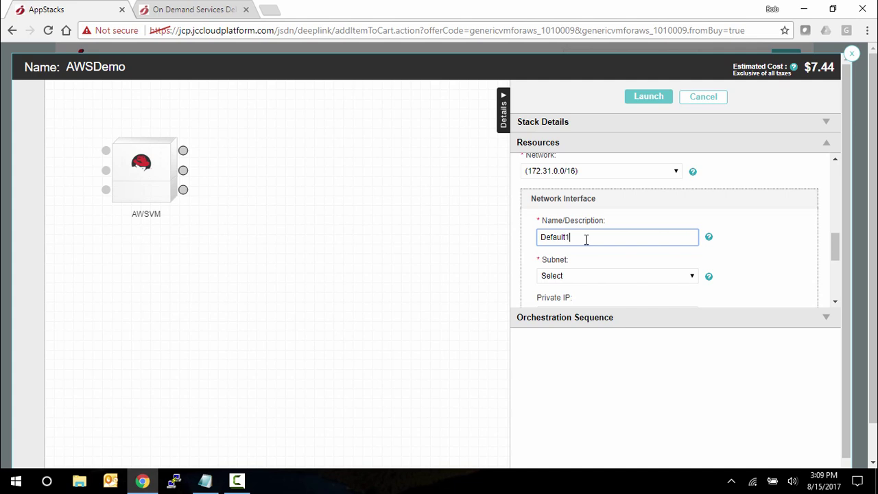
left_click(585, 278)
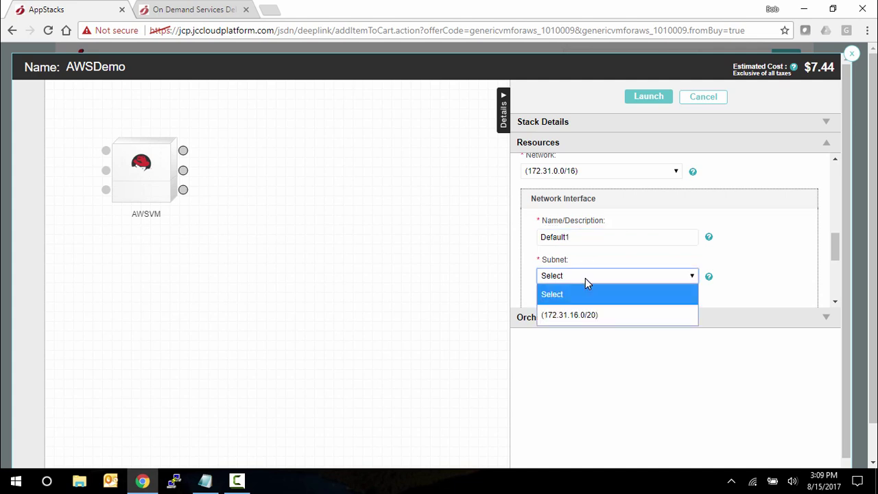
left_click(583, 314)
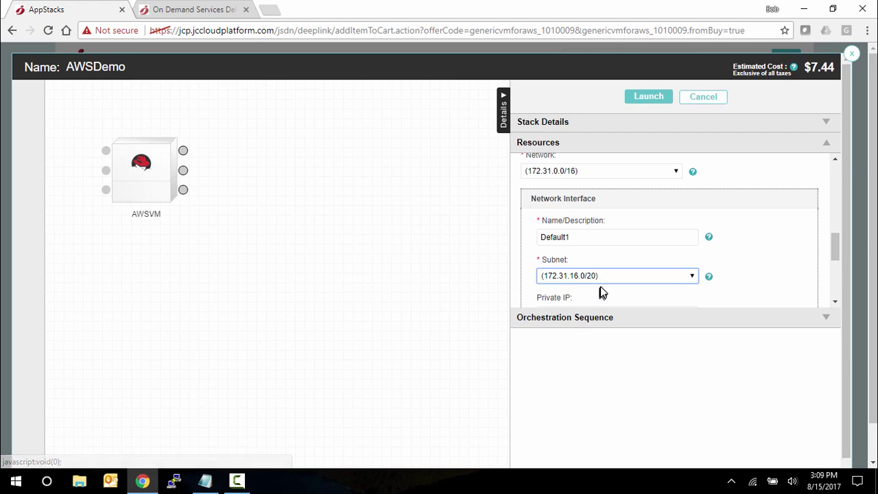
scroll(601, 292, "down", 3)
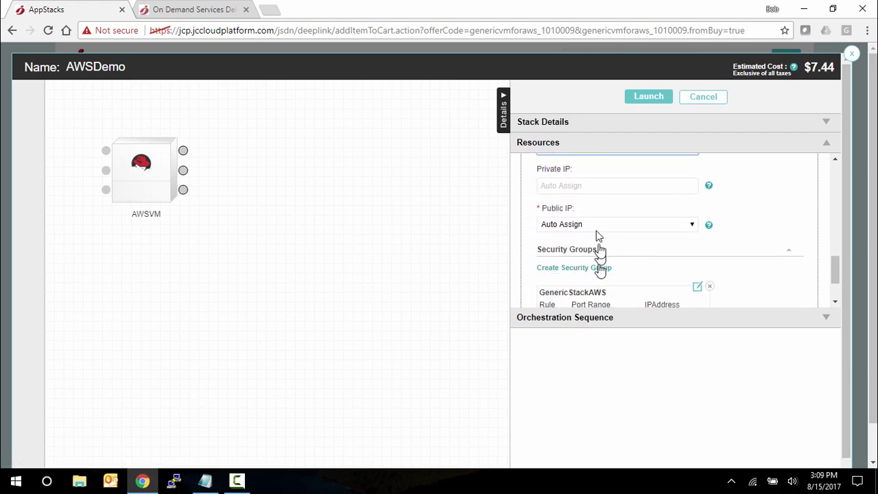
scroll(636, 271, "down", 2)
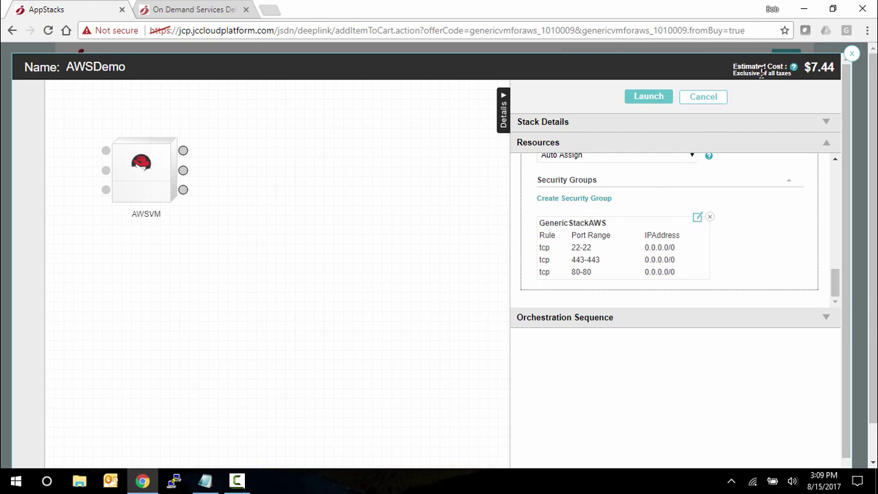
Switch AWSVM's VM size to t2.small, bringing the estimated monthly cost to $14.88
mouse_move(795, 68)
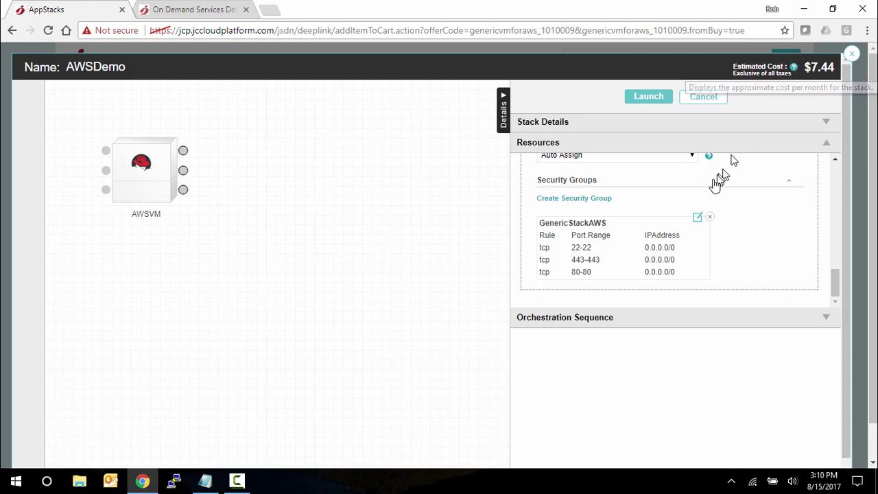
scroll(681, 219, "up", 6)
scroll(633, 238, "up", 2)
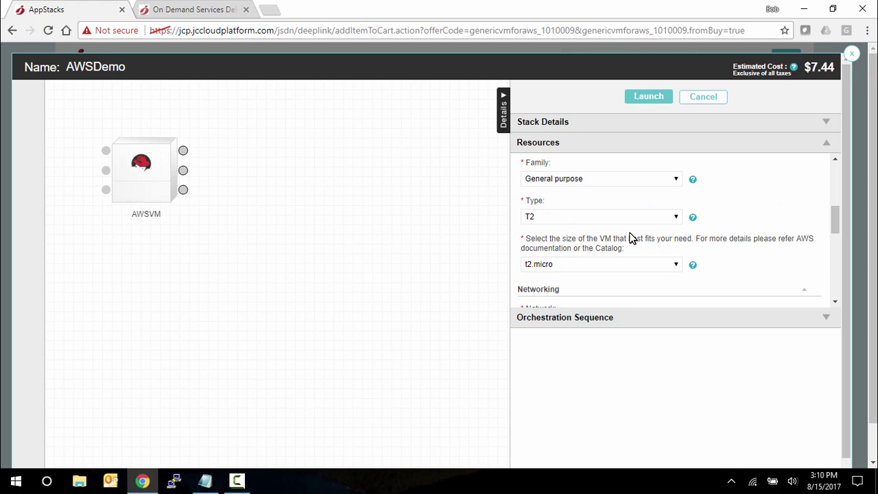
left_click(589, 297)
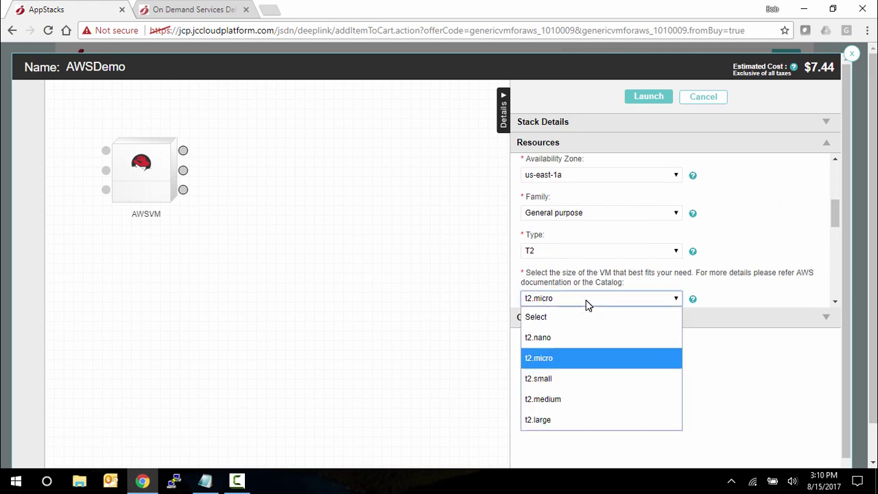
left_click(567, 382)
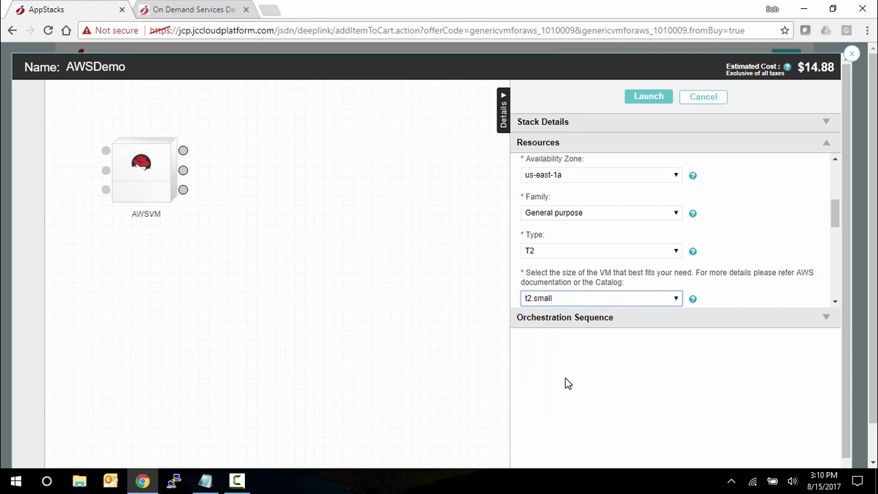
Launch the AWSDemo stack and agree to all of its CentOS app agreements
left_click(652, 98)
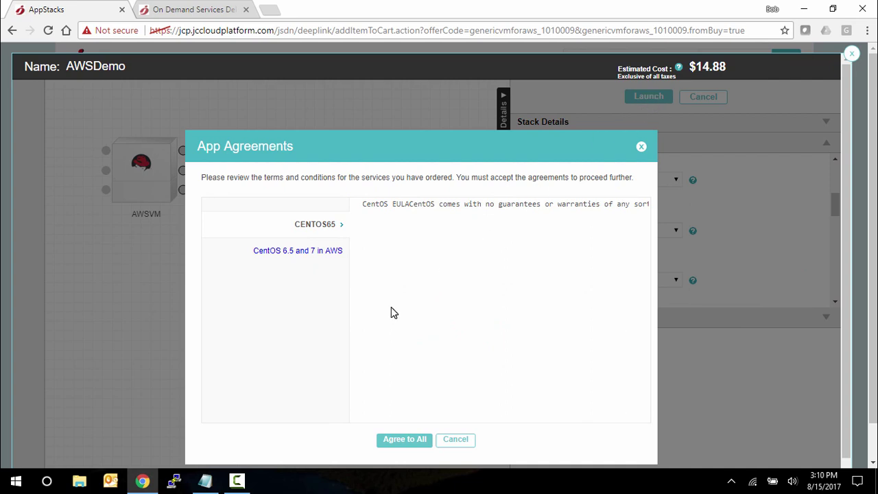
left_click(406, 442)
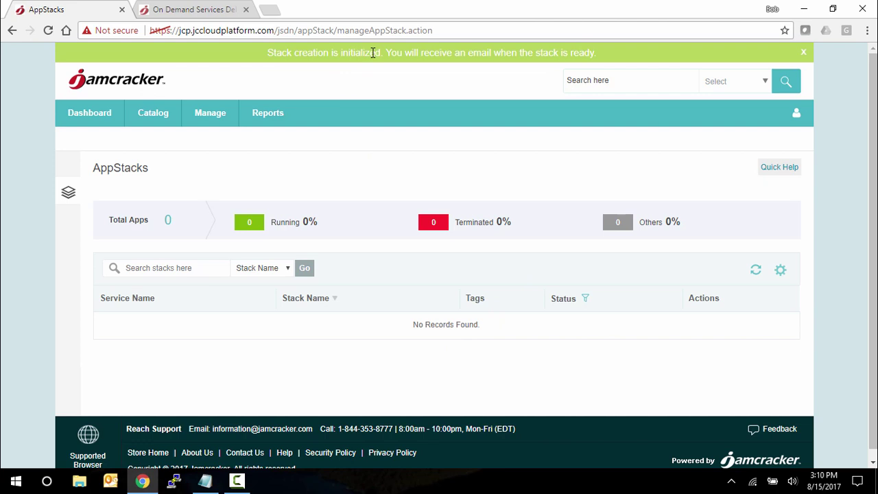
Open the pending AWSDemo request's details from Manage > Requests
left_click(213, 120)
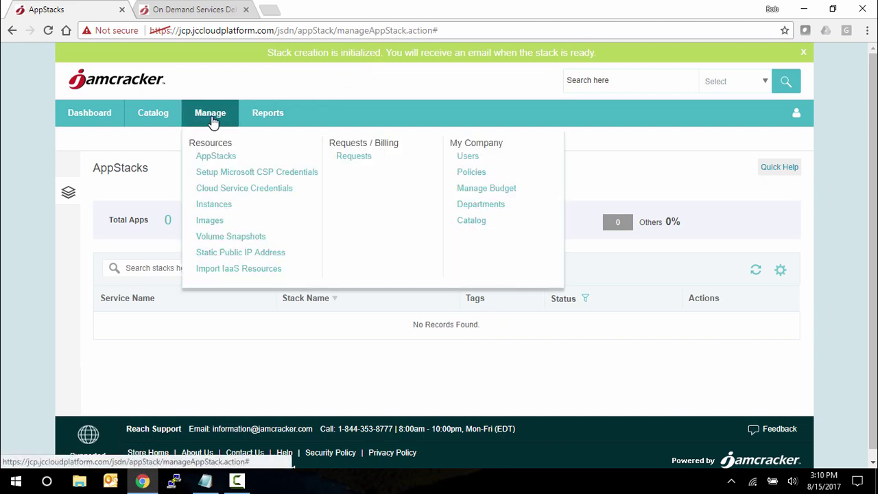
left_click(347, 157)
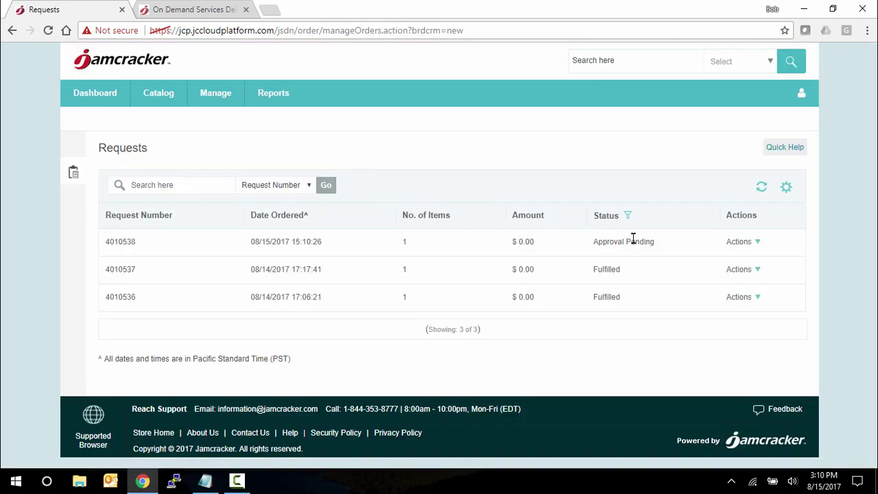
left_click(757, 243)
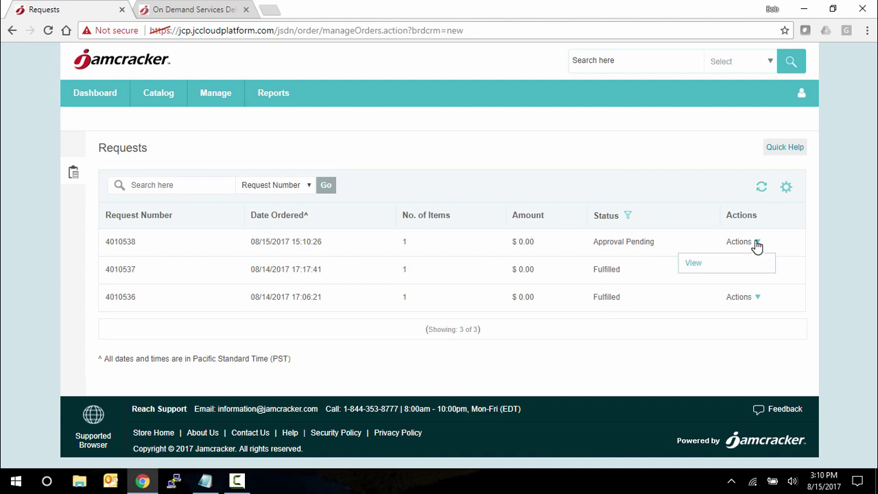
left_click(691, 267)
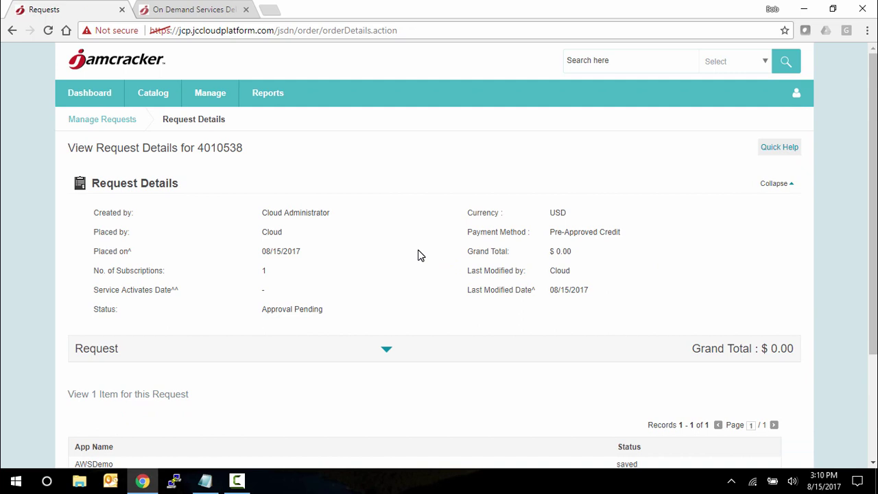
Approve and confirm the AWSDemo request, showing its $0.00 Request Receipt
scroll(418, 254, "down", 3)
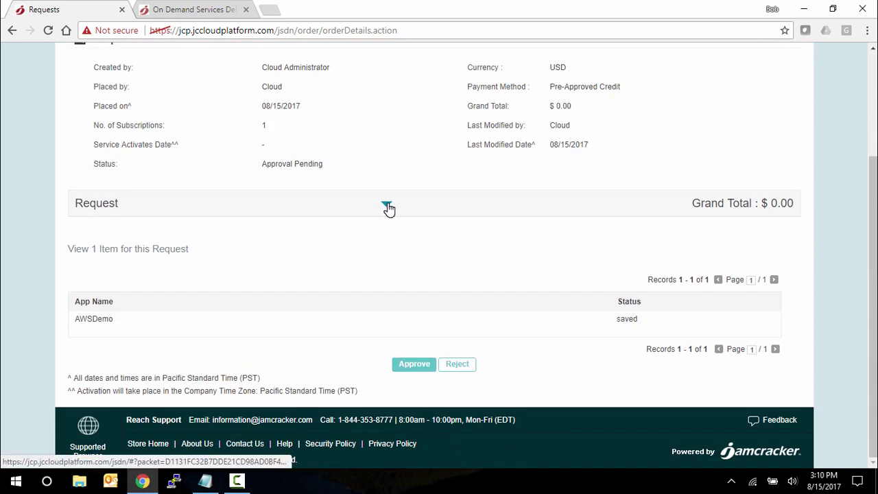
left_click(387, 206)
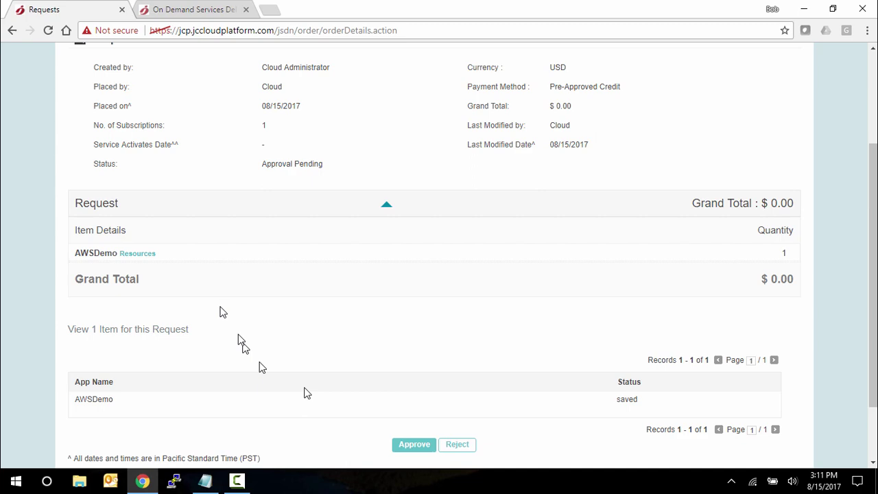
scroll(467, 359, "down", 2)
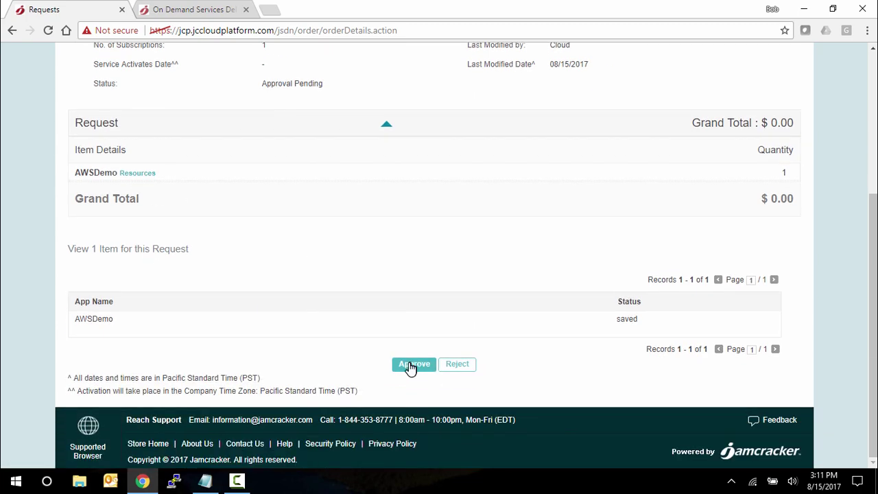
left_click(413, 365)
left_click(411, 280)
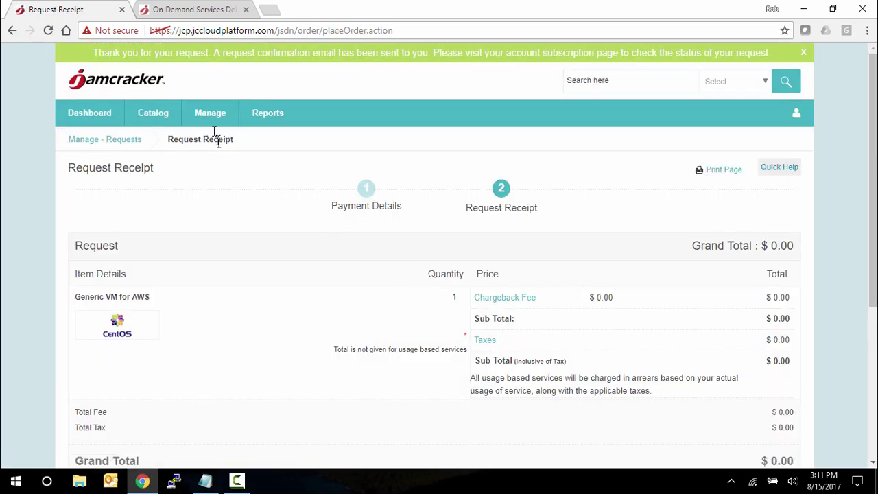
Check AWSDemo's creation progress in AppStacks and view its details once Running
left_click(207, 117)
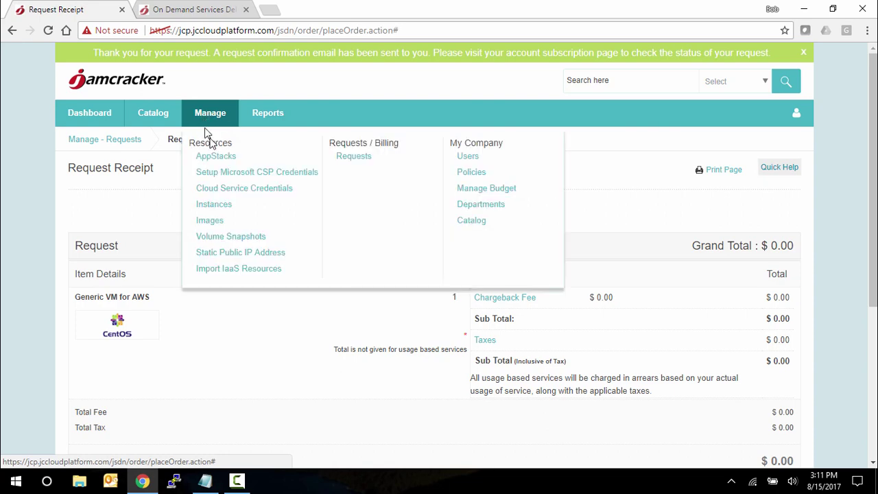
left_click(216, 158)
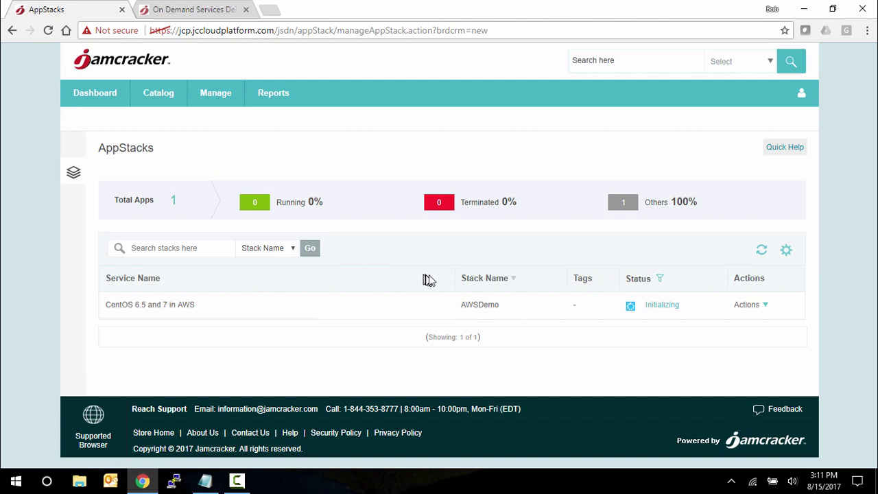
left_click(662, 305)
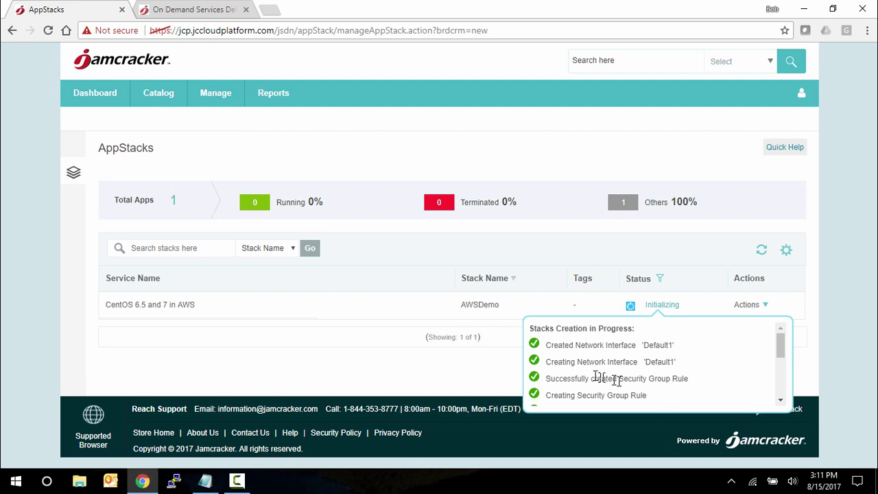
left_click(473, 367)
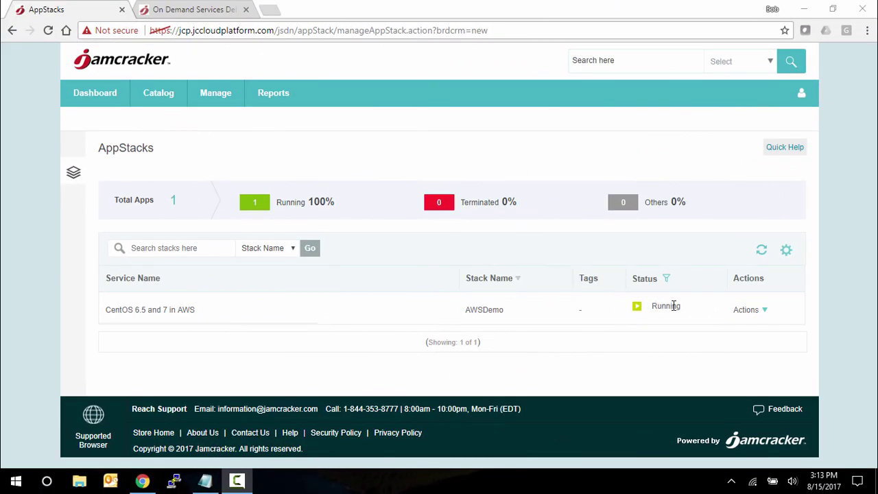
left_click(746, 311)
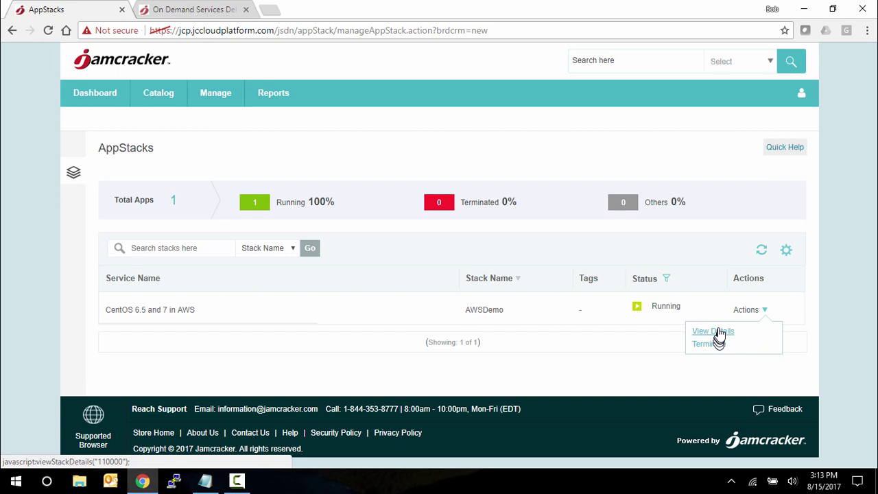
left_click(718, 334)
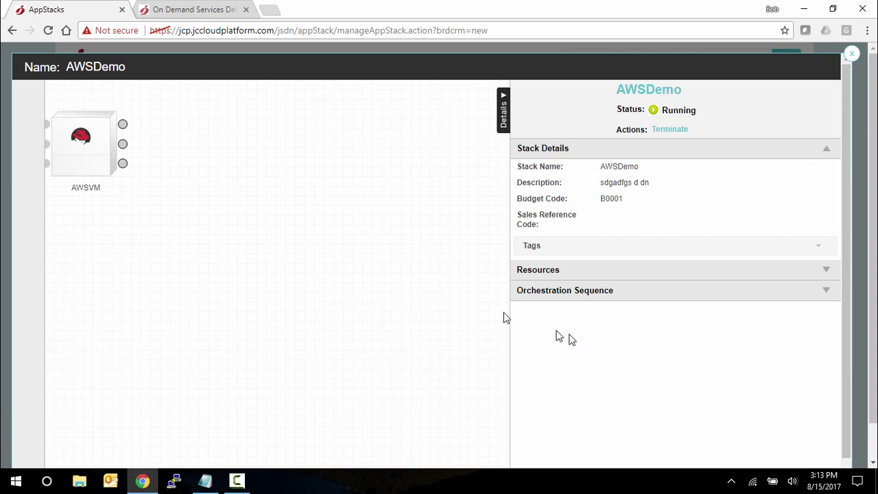
Review AWSVM's settings under the stack's Resources and open its Instance Details page
left_click_drag(103, 165, 137, 164)
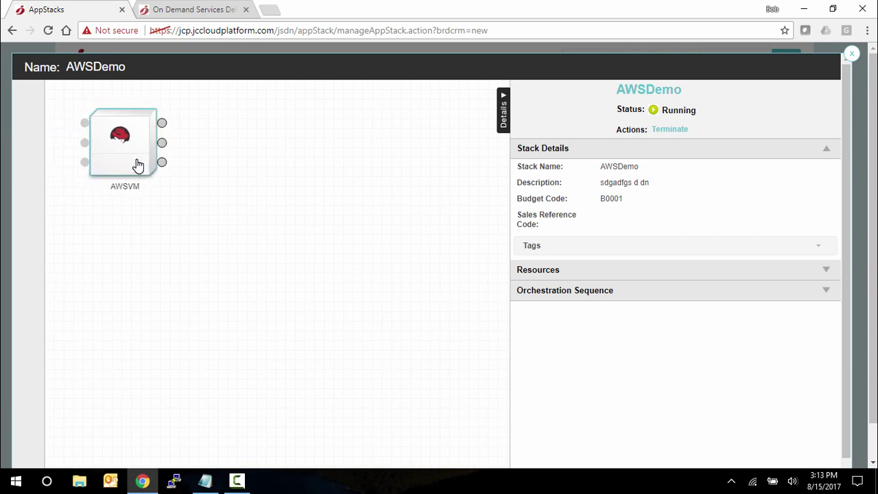
left_click(549, 271)
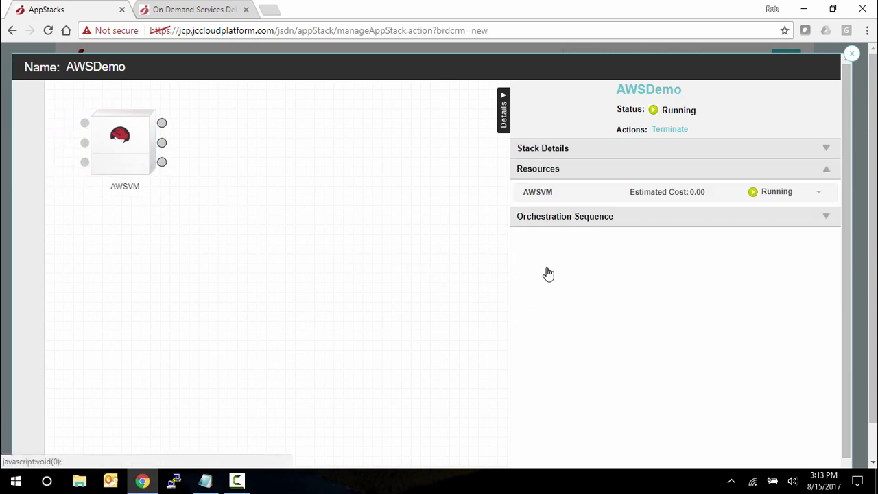
left_click(547, 194)
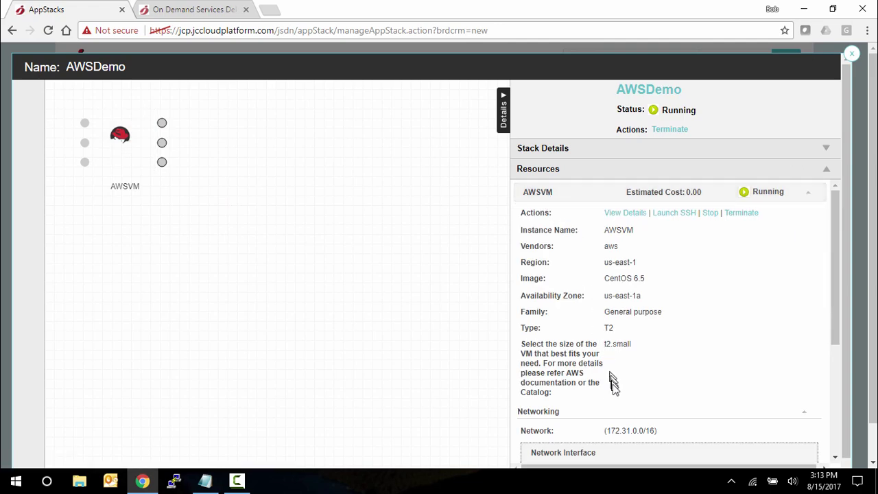
scroll(617, 399, "down", 1)
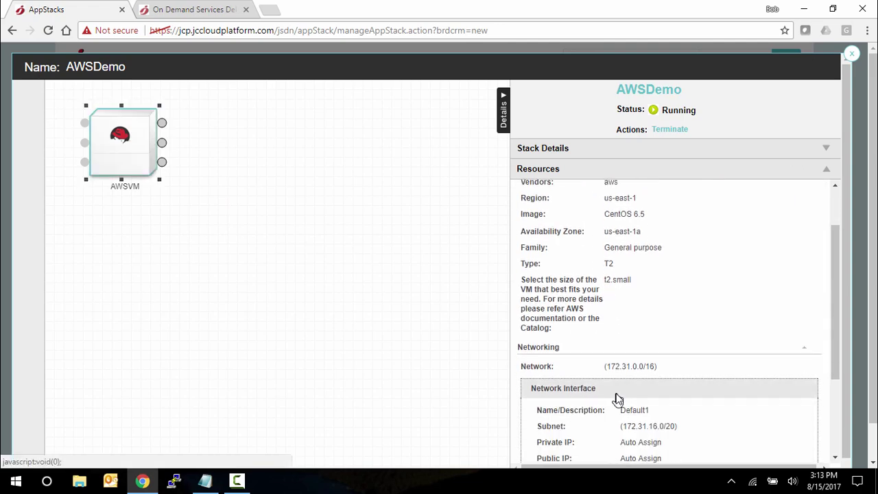
scroll(620, 406, "down", 1)
scroll(619, 405, "up", 2)
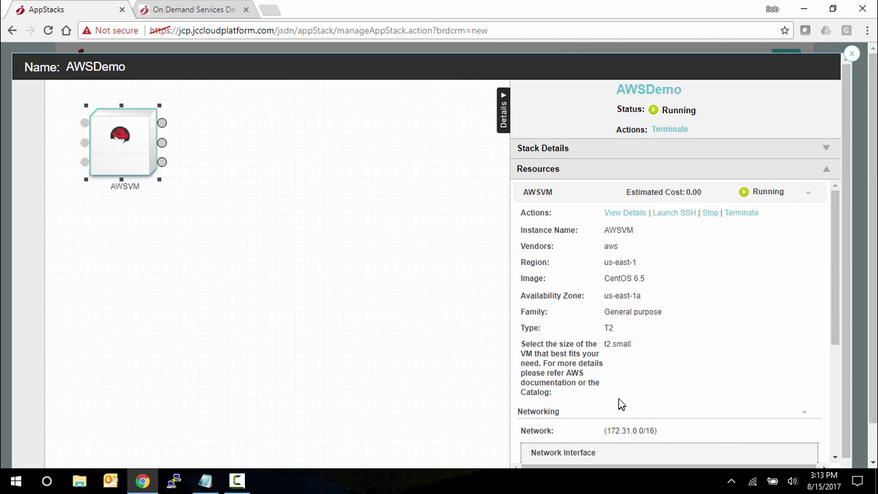
left_click(631, 212)
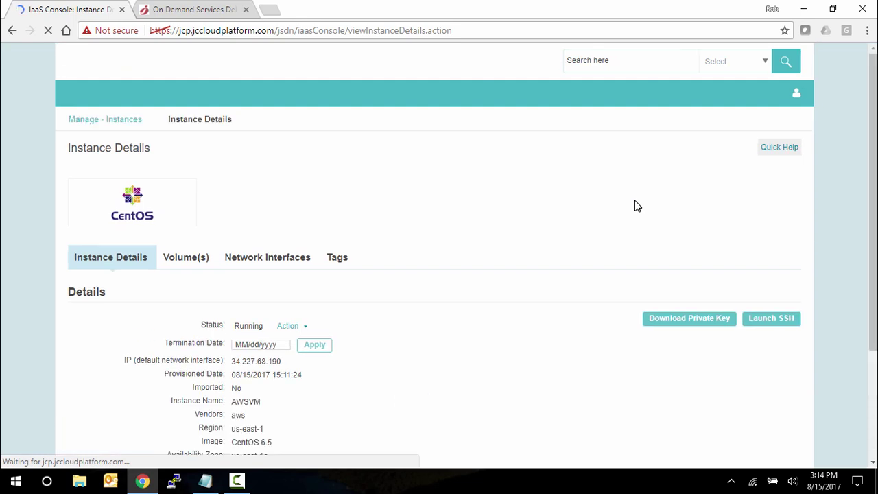
Look over AWSVM's instance details and its Stop, Terminate and Reboot actions
scroll(400, 311, "down", 1)
scroll(403, 317, "down", 1)
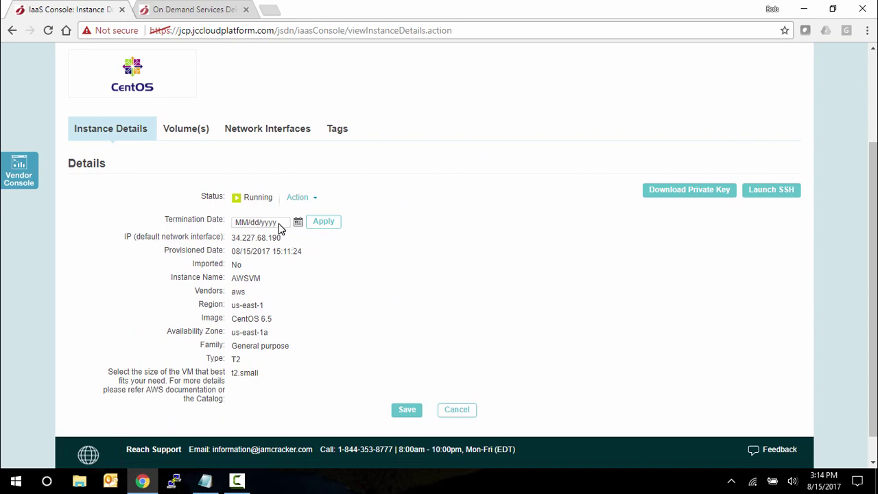
left_click(314, 199)
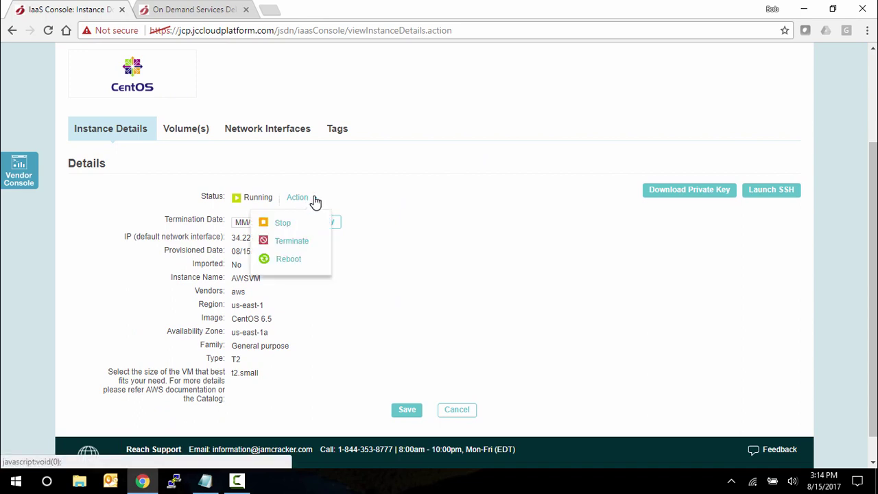
left_click(397, 279)
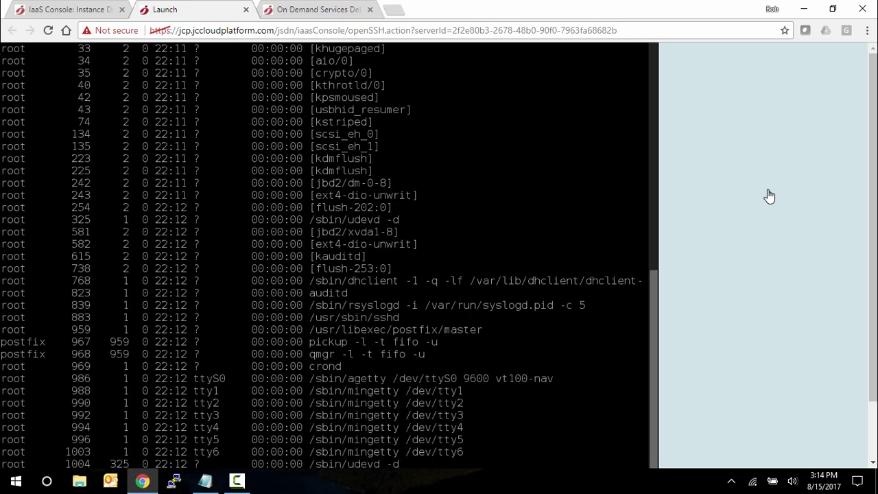
left_click(246, 9)
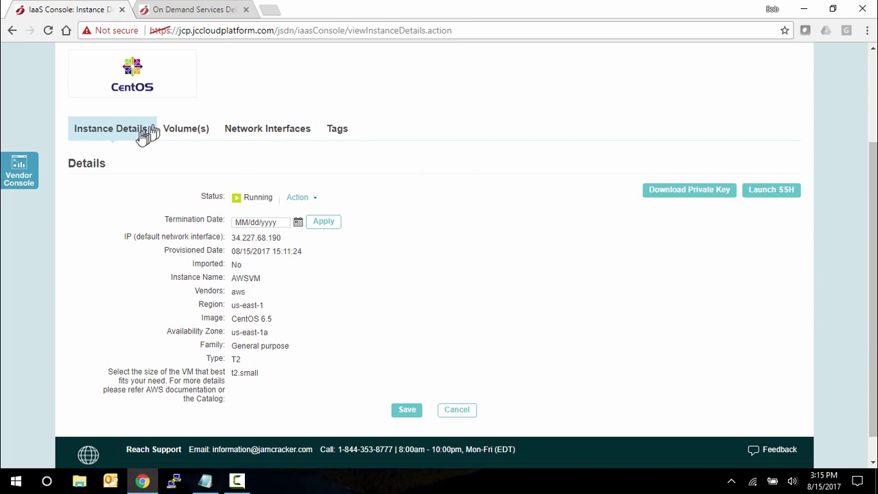
Check AWSVM in the AWS EC2 vendor console and its services list, then close it
left_click(19, 177)
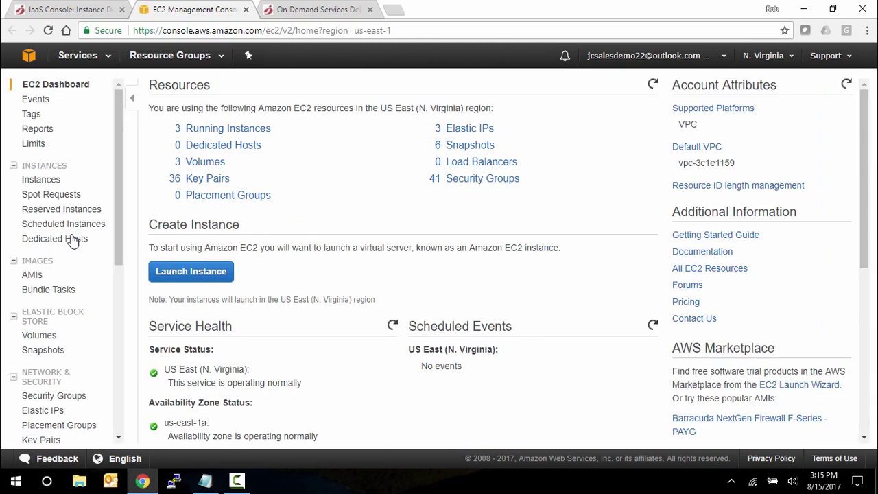
left_click(80, 60)
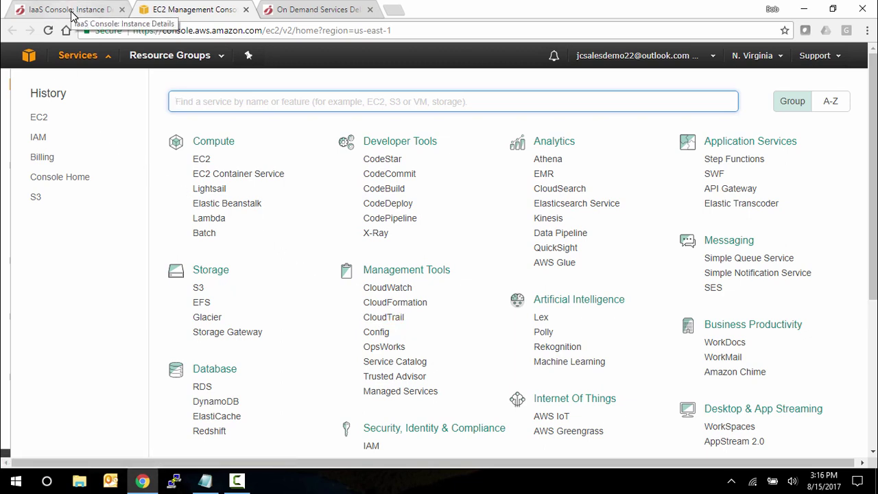
left_click(245, 9)
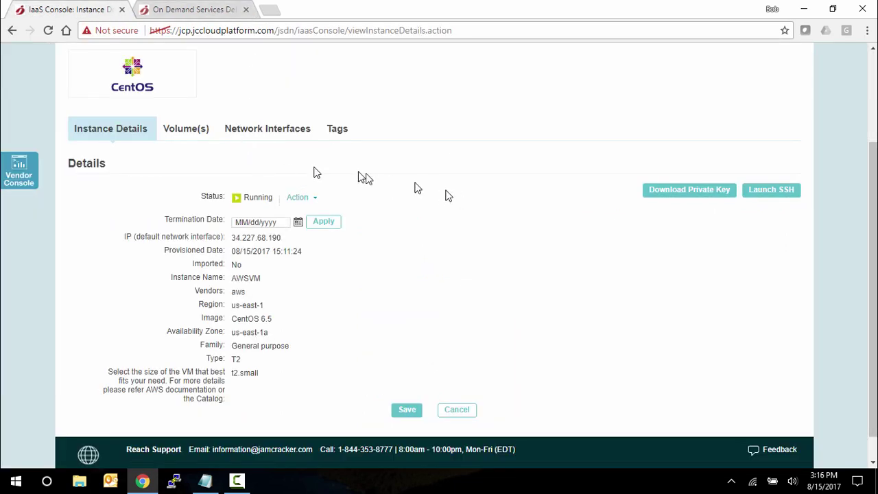
Draft a 1 GB ProvisionedIOPS(SSD) volume for the instance, then cancel it
left_click(189, 134)
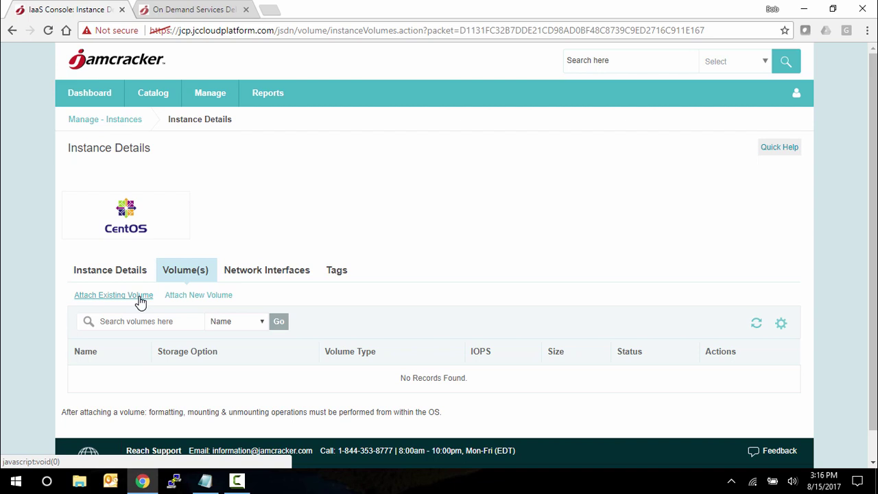
left_click(200, 299)
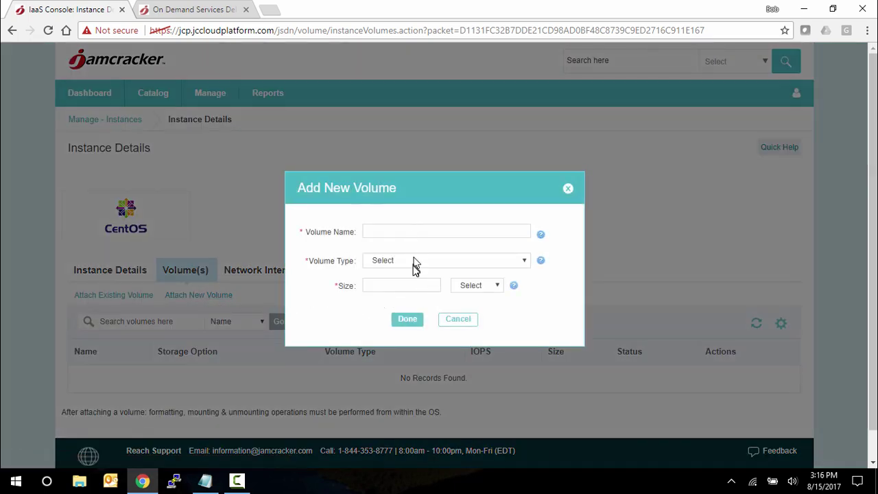
left_click(413, 263)
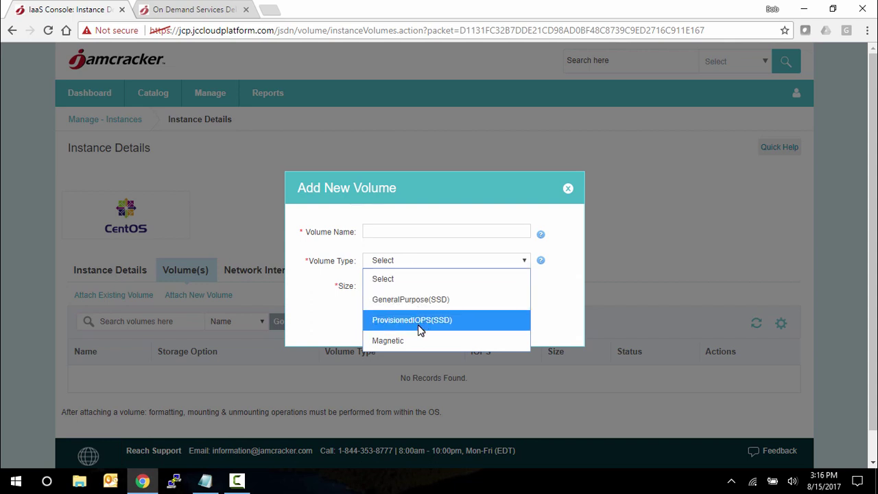
left_click(418, 324)
left_click(405, 284)
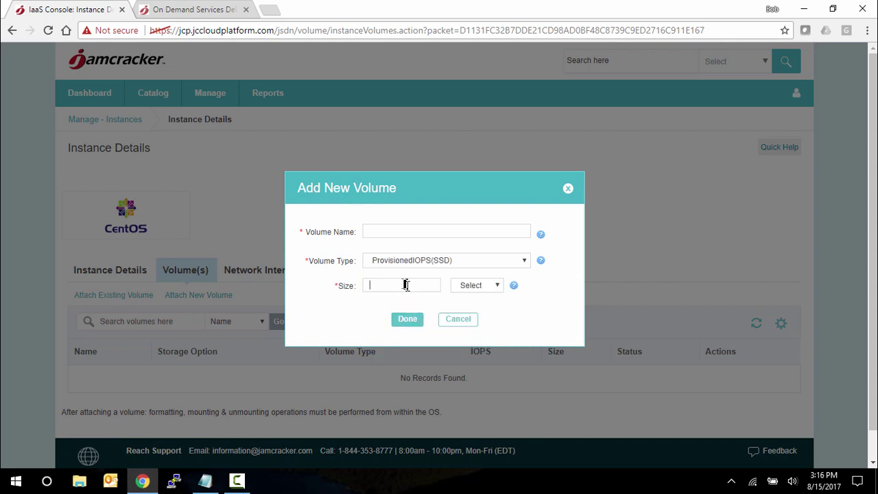
type("1")
left_click(480, 286)
left_click(468, 322)
left_click(457, 321)
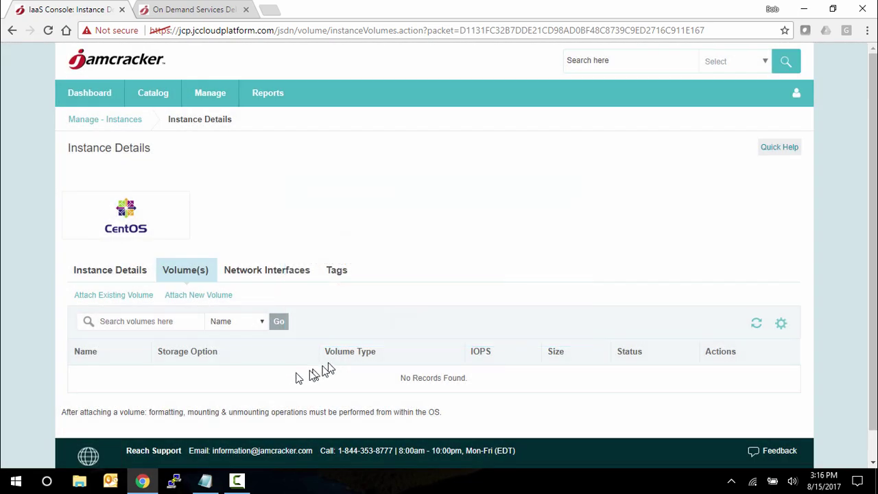
scroll(325, 382, "down", 1)
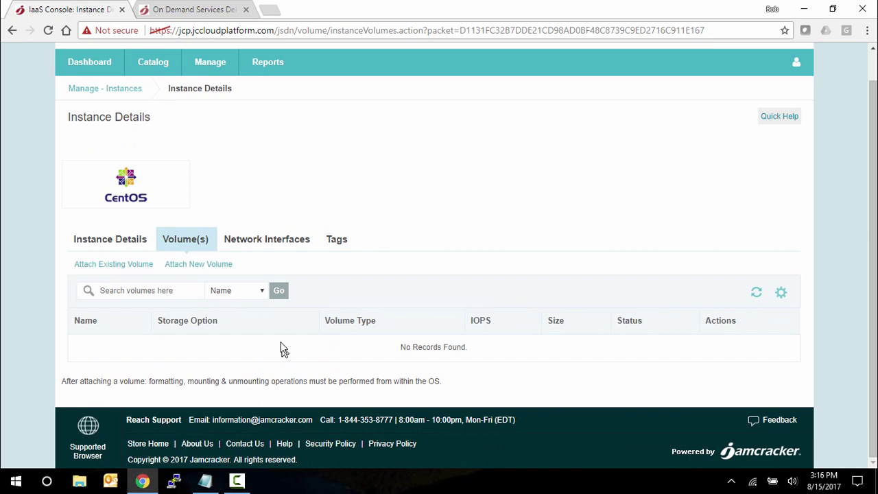
Try 54.173.28.49 as Default1's public IP, discard the edit, then view the instance's tags
left_click(272, 242)
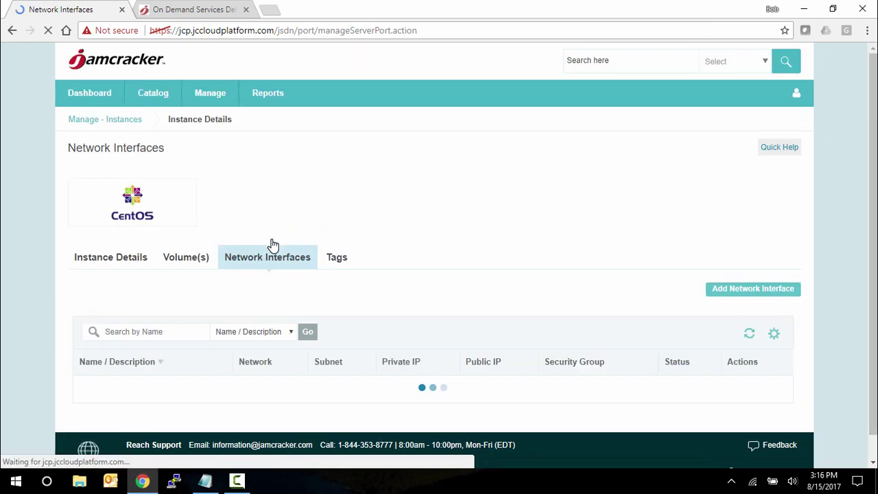
scroll(559, 372, "down", 1)
scroll(569, 372, "down", 1)
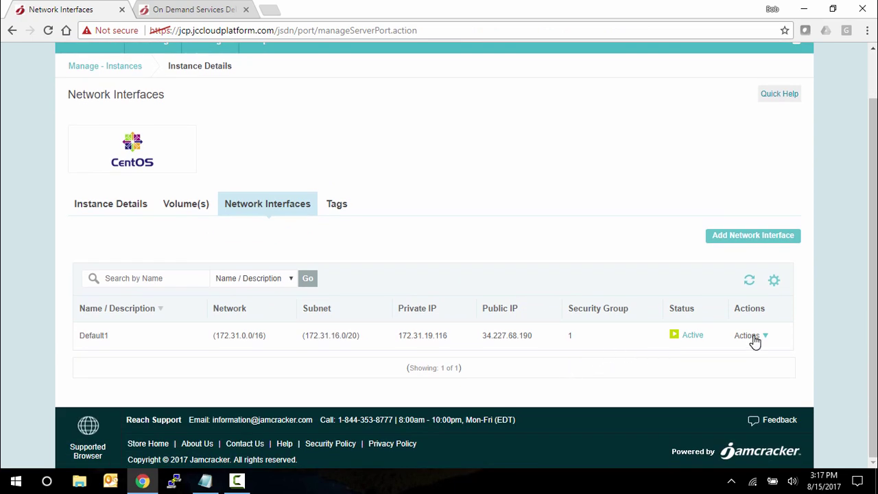
left_click(755, 340)
left_click(700, 364)
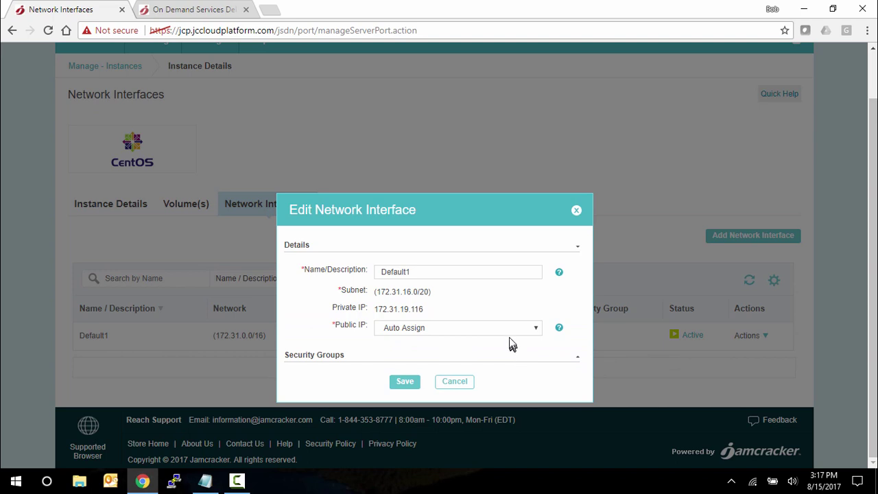
left_click(499, 332)
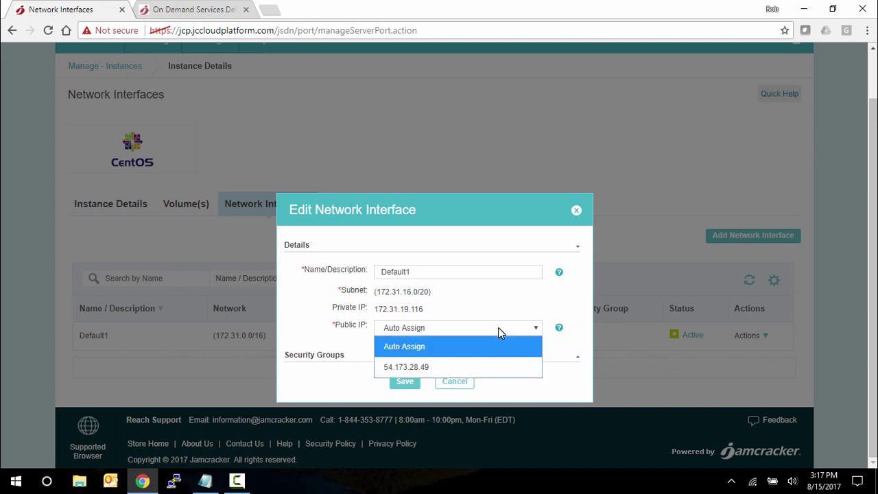
left_click(459, 368)
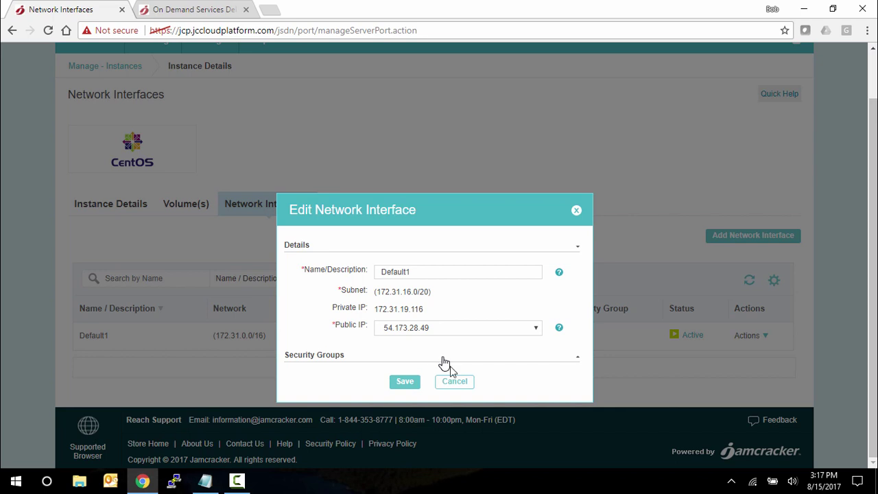
left_click(456, 383)
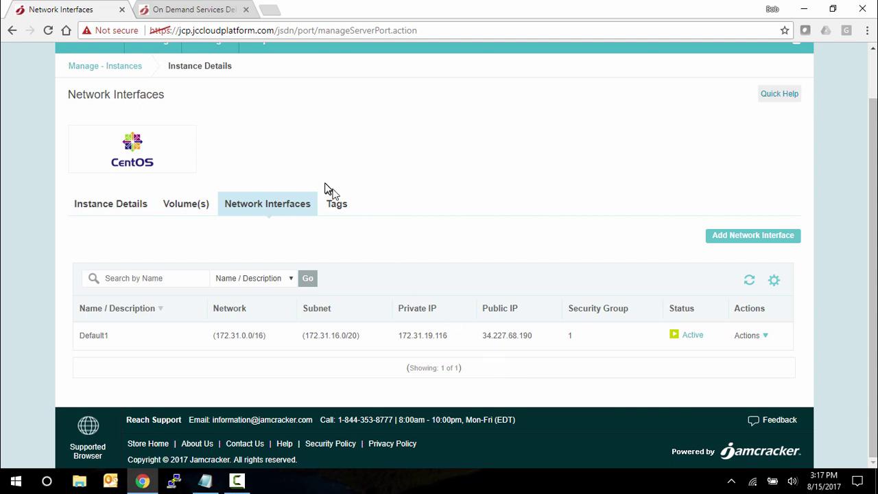
left_click(339, 207)
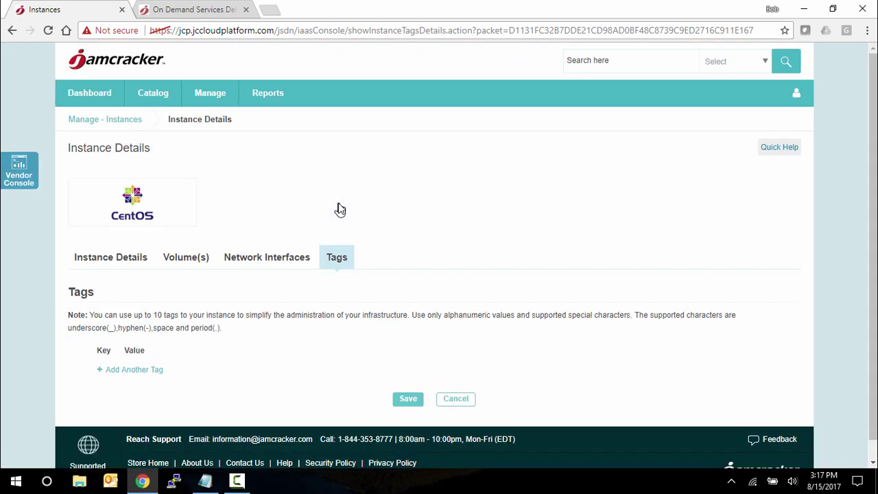
Add the tags Project = Alpha and Phase = QA to AWSVM and save them
scroll(337, 209, "down", 1)
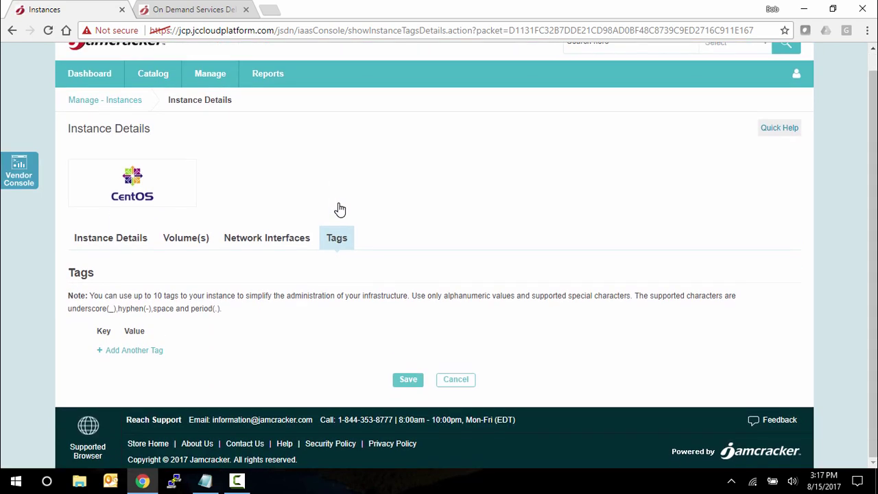
left_click(120, 355)
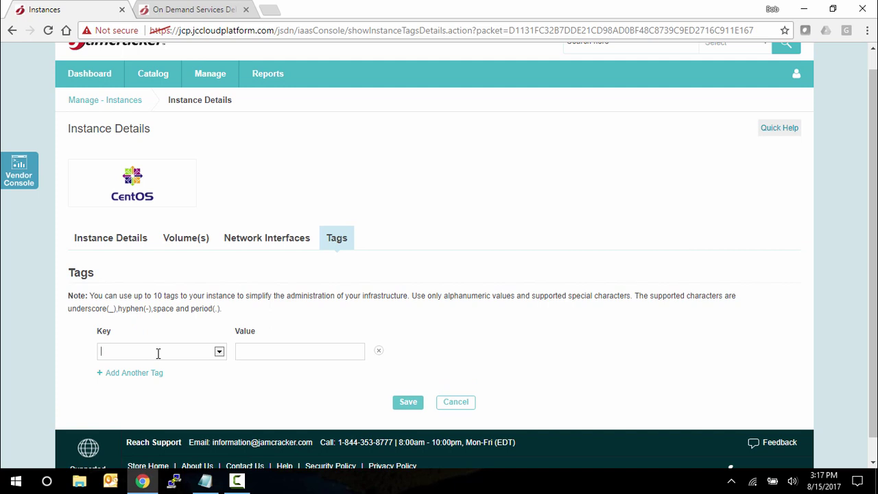
type("Project")
key("Tab")
type("Alpha")
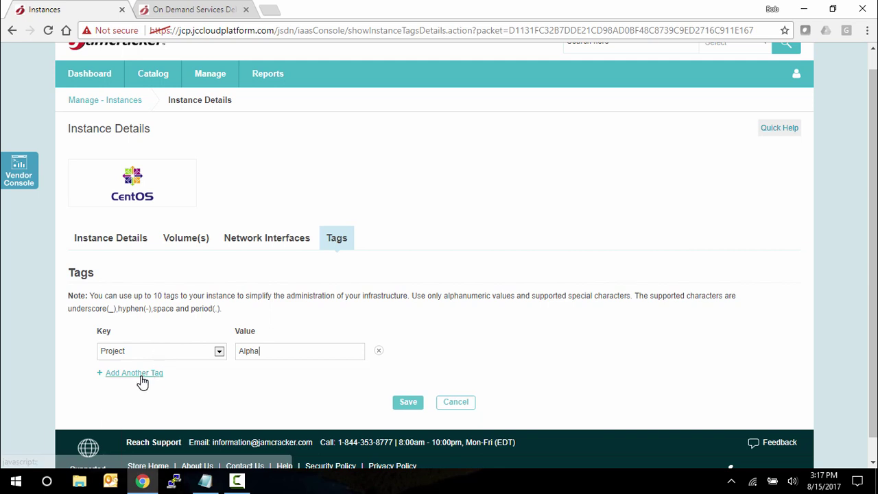
left_click(140, 373)
left_click(139, 373)
type("Phase")
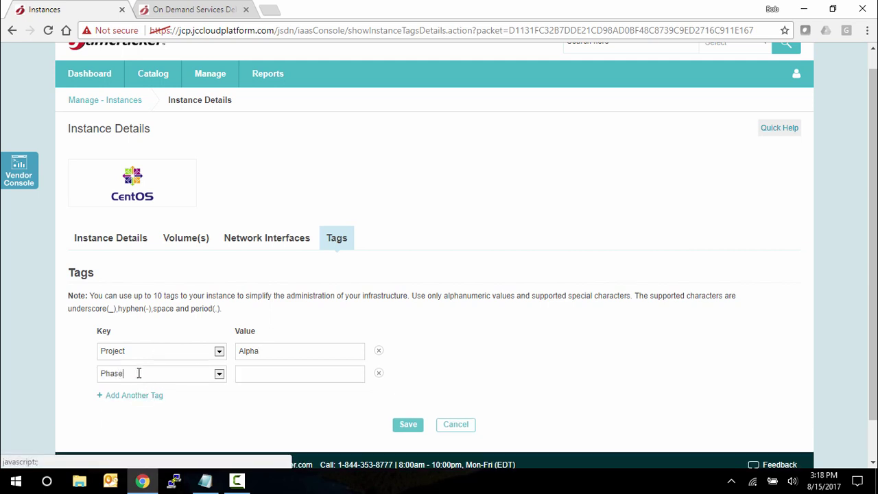
key("Tab")
type("QA")
left_click(410, 428)
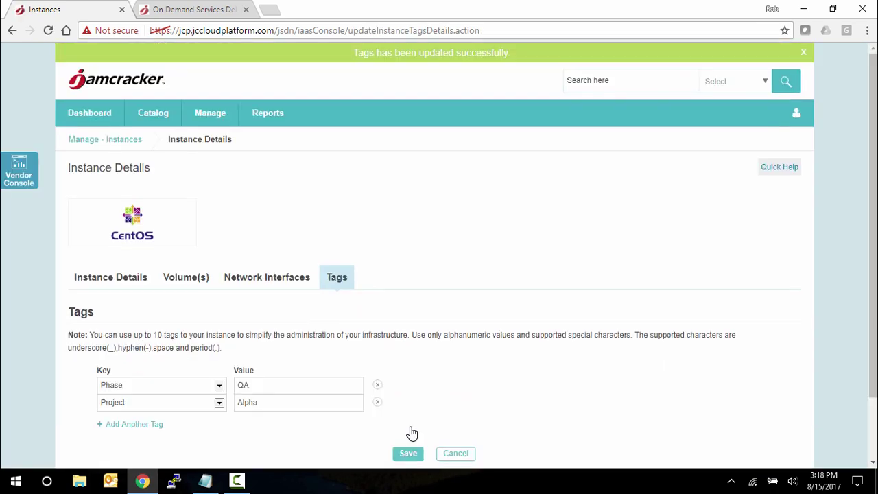
Go to Manage Budget, then download the BudgetTemplate sample spreadsheet, review it and close it
left_click(224, 118)
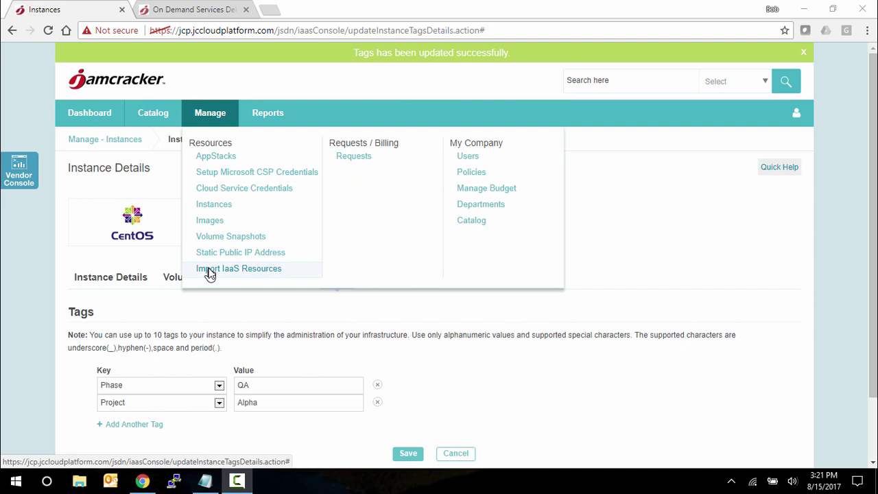
left_click(500, 195)
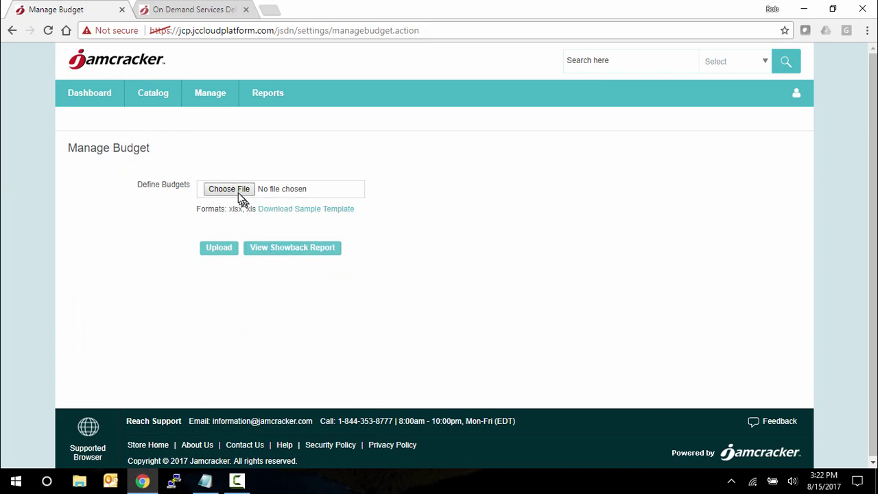
left_click(284, 214)
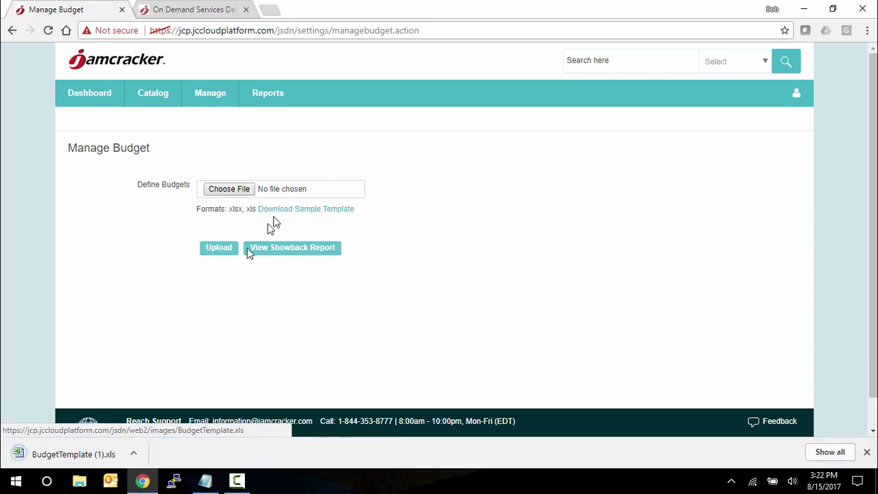
left_click(80, 456)
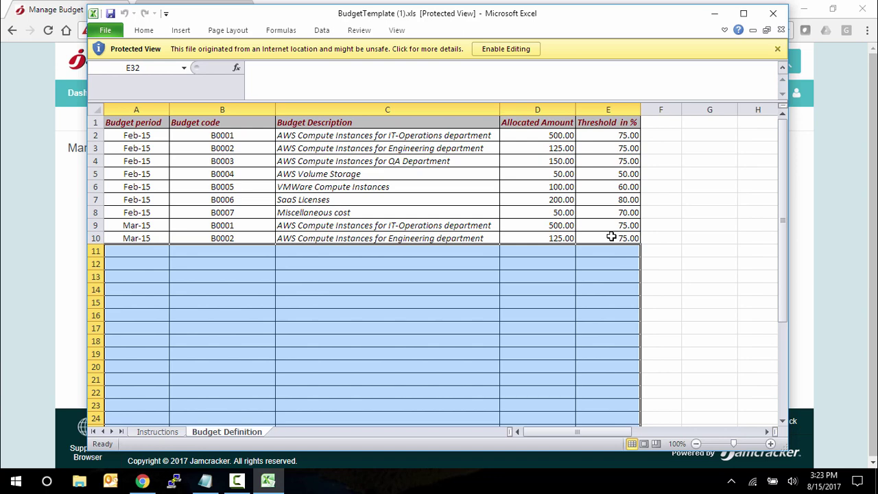
left_click(772, 15)
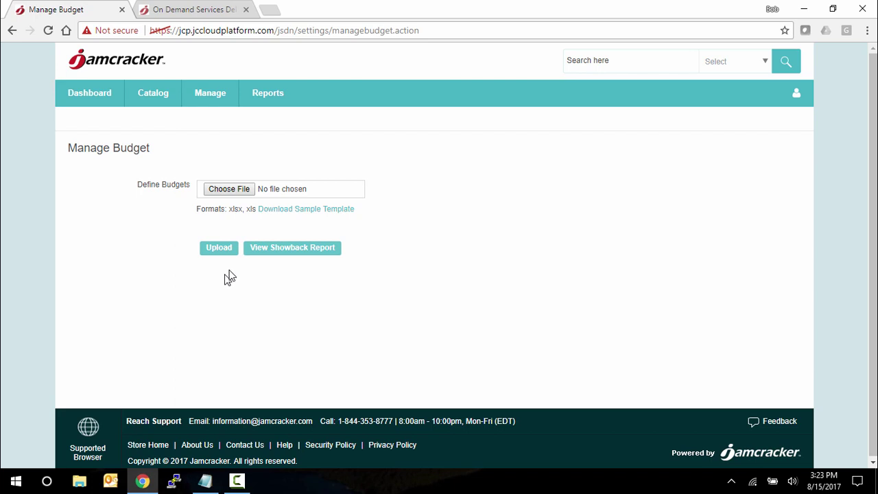
Download the ViewShowback report, widen the view to show Amount Consumed, then close Excel
left_click(291, 248)
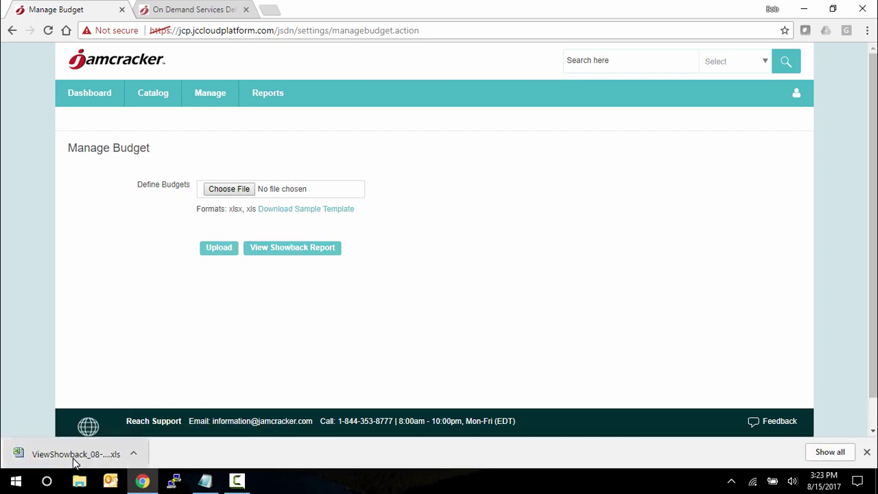
left_click(76, 455)
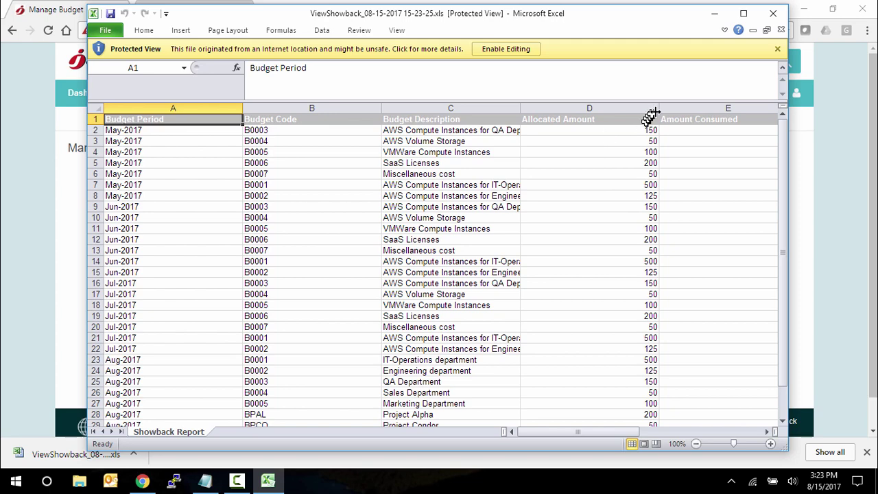
left_click_drag(652, 113, 591, 114)
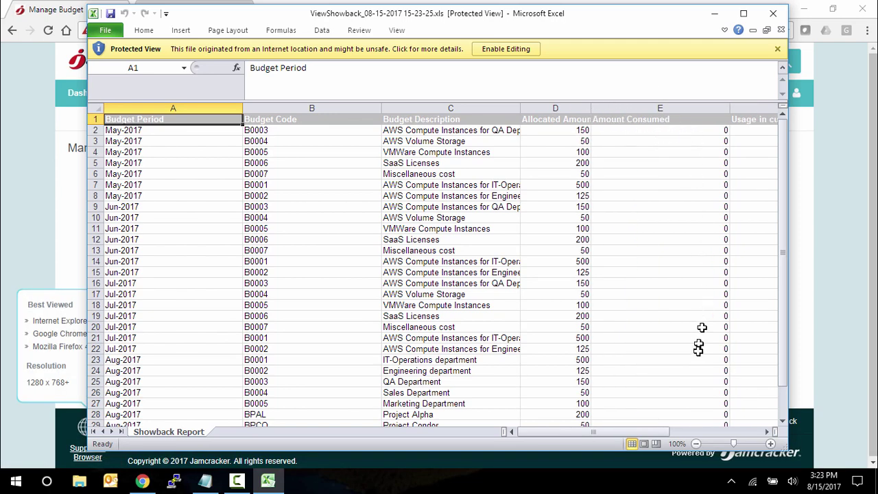
left_click_drag(787, 272, 783, 243)
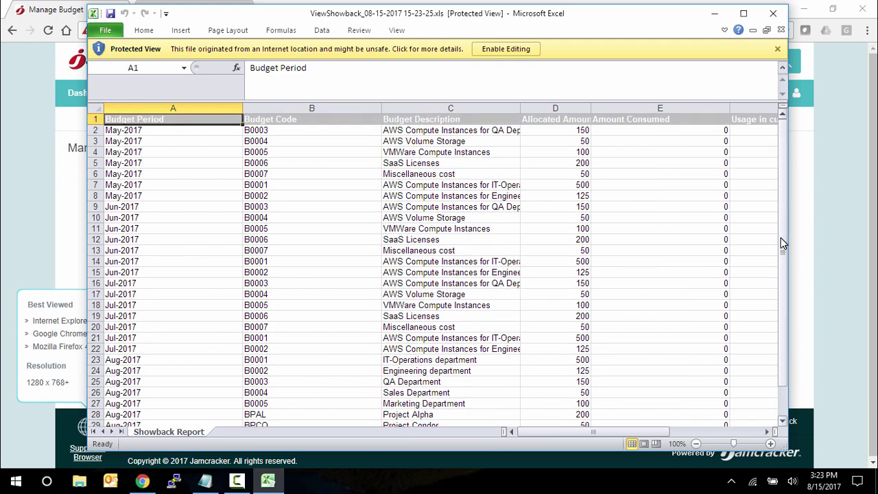
left_click(773, 13)
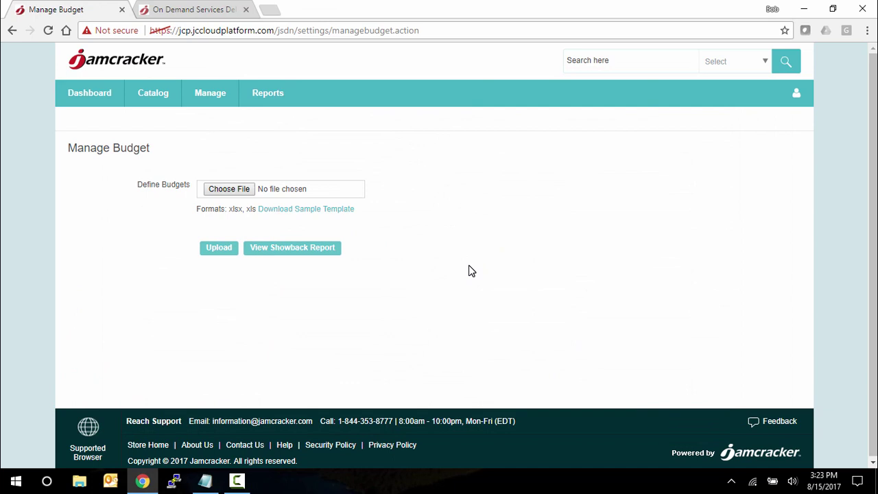
Leave the cloud resources dashboard and go to Manage > Policies
left_click(80, 102)
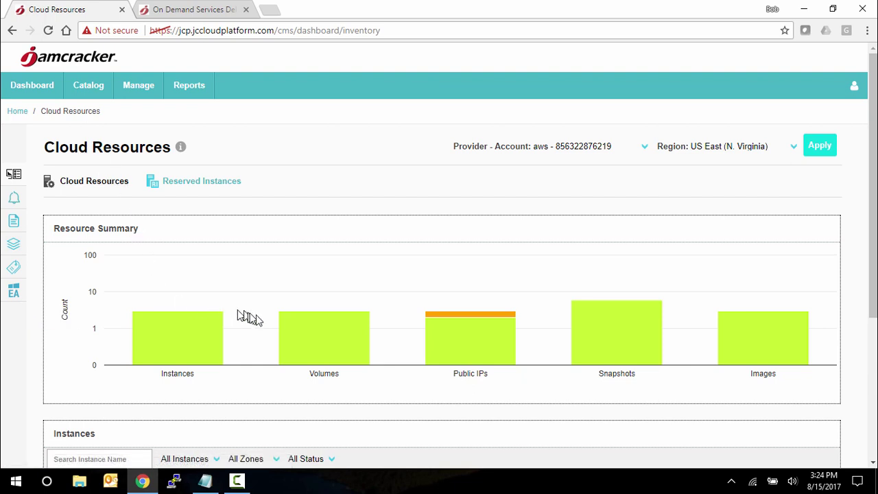
mouse_move(310, 330)
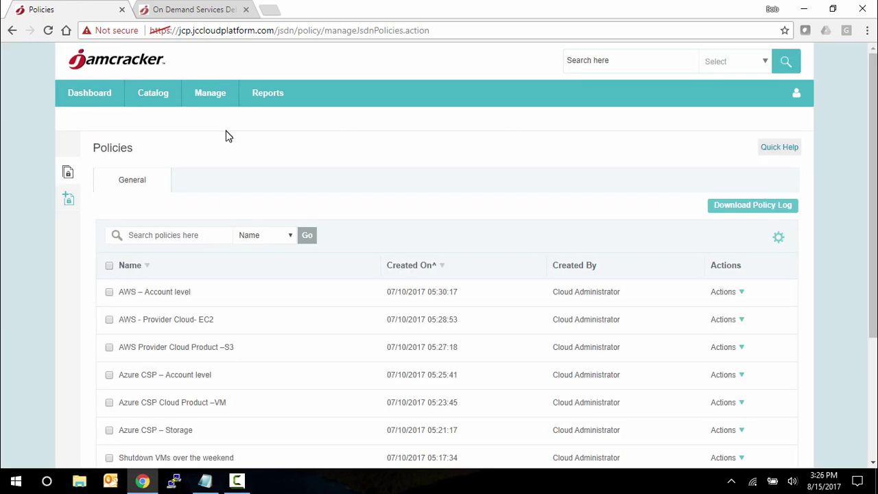
Edit the 'Shutdown VMs over the weekend' policy from its Actions menu
scroll(378, 173, "down", 2)
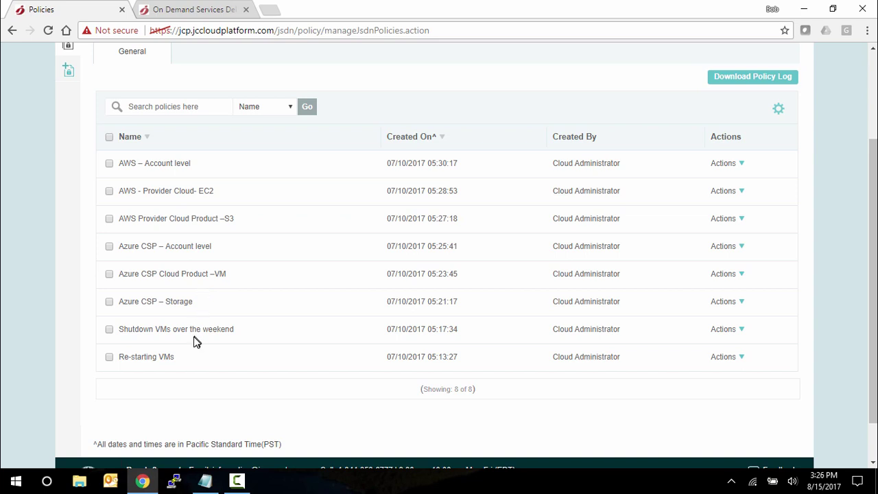
left_click(728, 335)
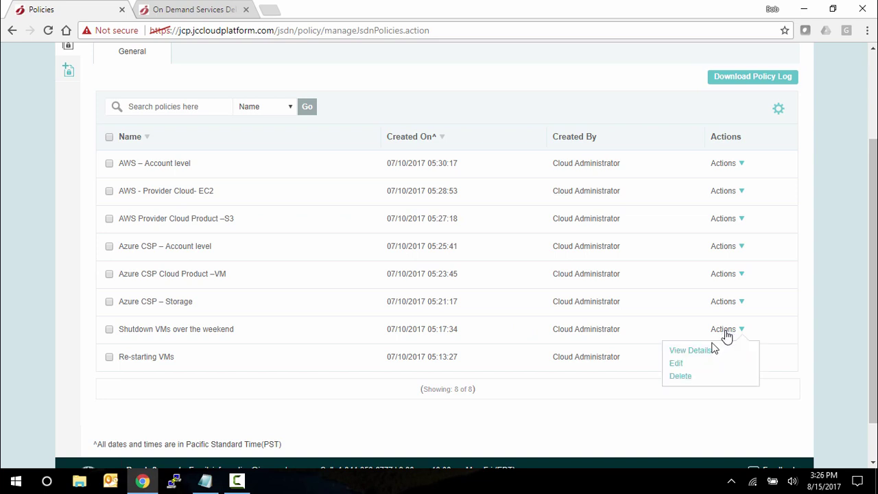
left_click(678, 369)
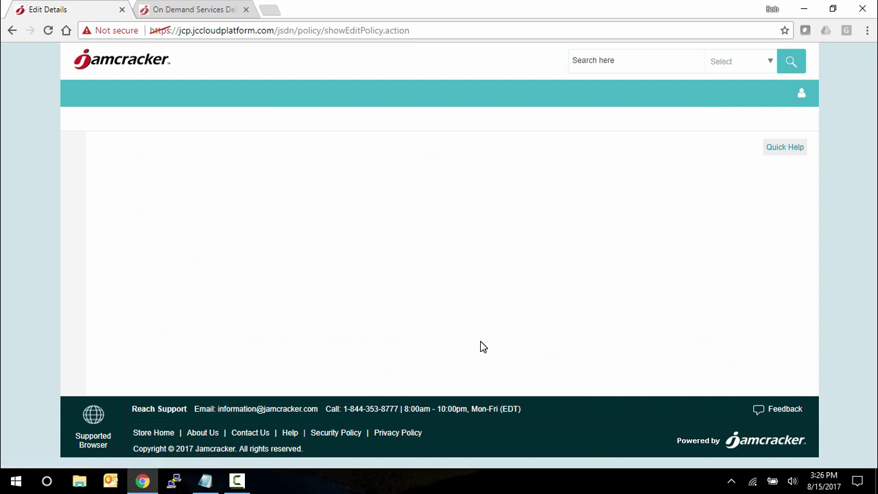
Filter the policy by Project/Alpha, keeping Weekly recurrence on Friday
scroll(481, 341, "down", 2)
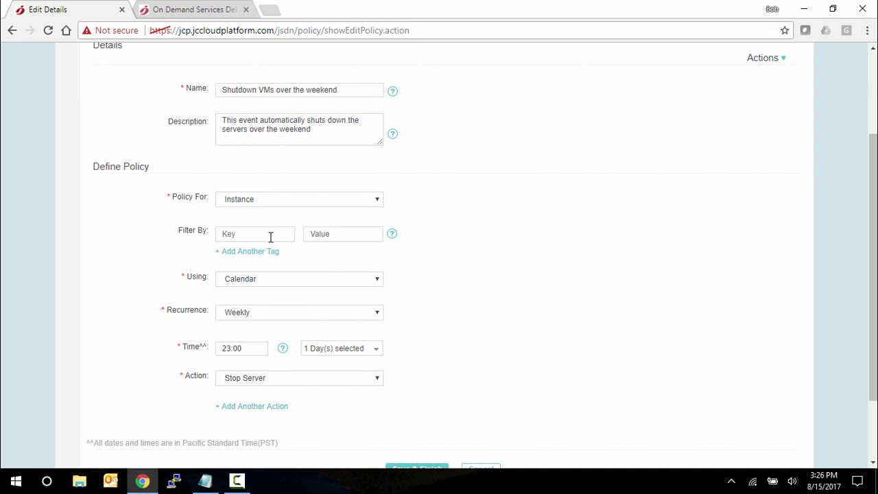
type("Project")
type("Alpha")
left_click(280, 317)
left_click(280, 317)
left_click(337, 351)
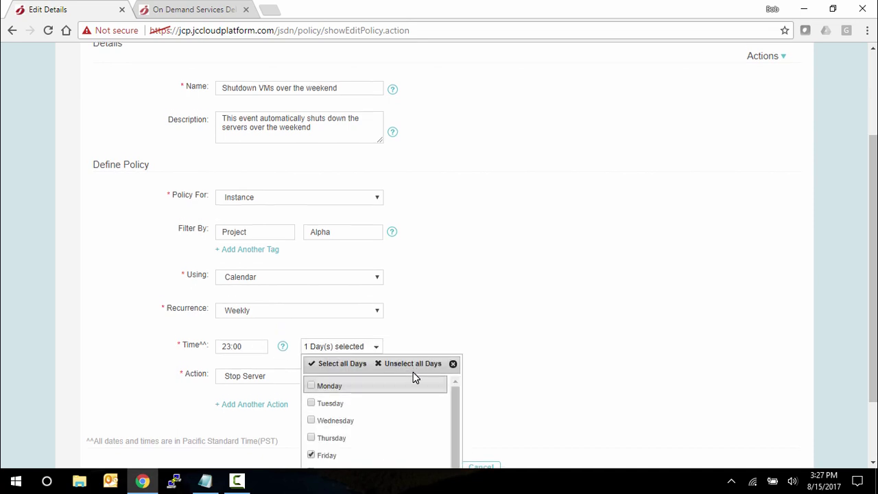
scroll(413, 372, "down", 2)
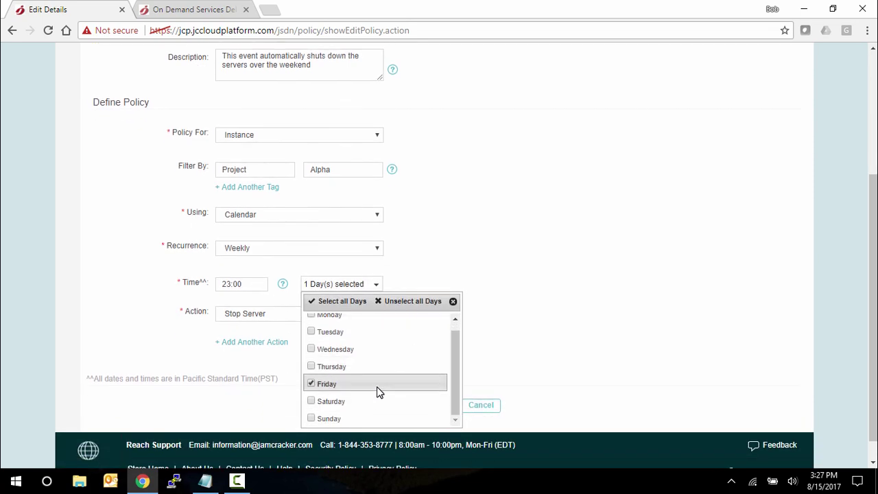
left_click(523, 281)
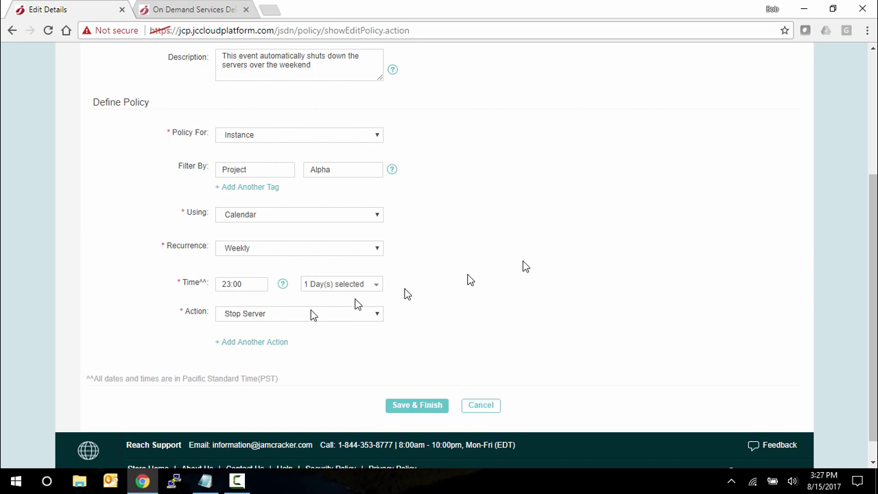
Keep Stop Server as the action and save the policy
left_click(290, 320)
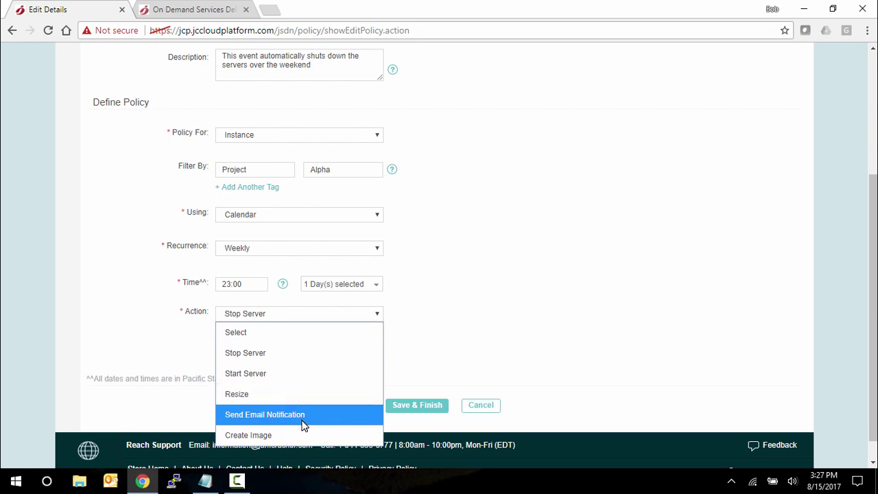
left_click(432, 366)
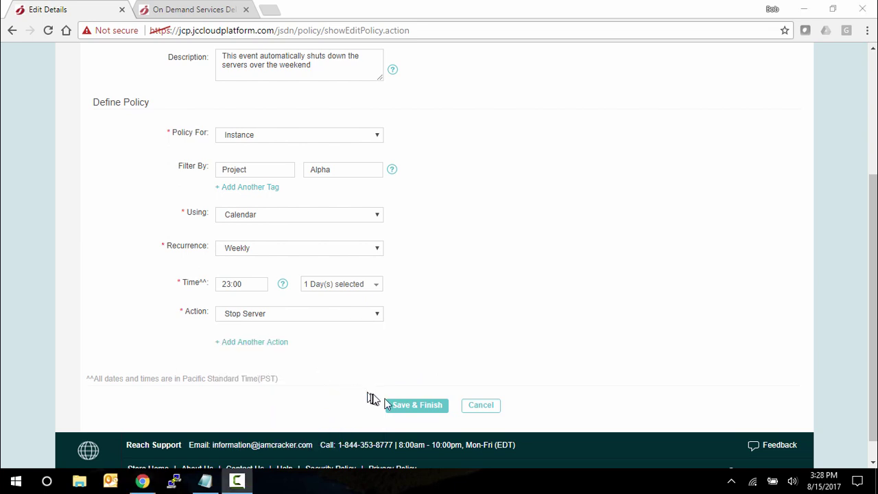
left_click(413, 406)
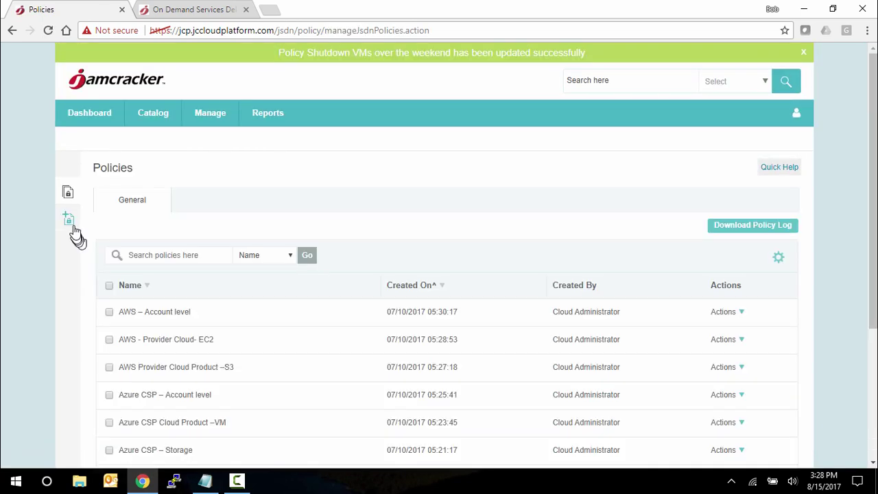
Add a policy with Name 'new policy' and Description 'mine'
left_click(69, 219)
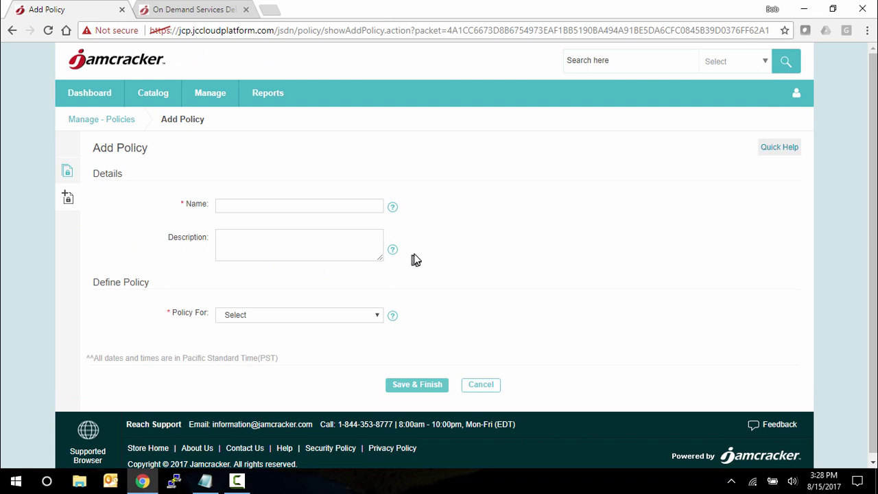
scroll(413, 256, "down", 1)
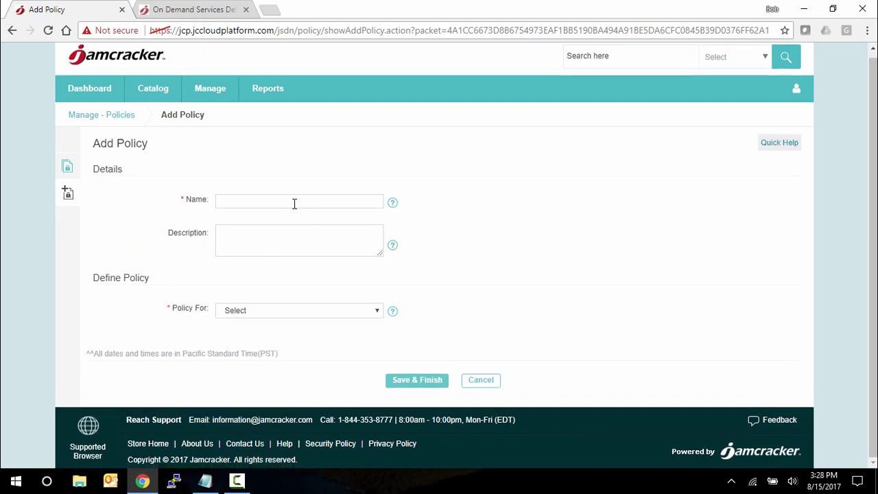
type("new policy")
left_click(275, 240)
type("mine")
left_click(293, 310)
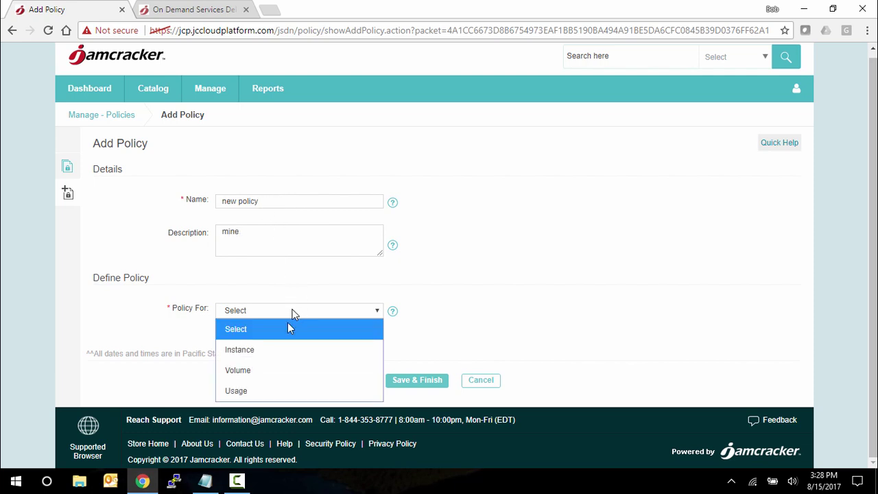
Set Policy For to Volume, Using to Calendar and Recurrence to Daily
left_click(276, 371)
scroll(274, 377, "down", 1)
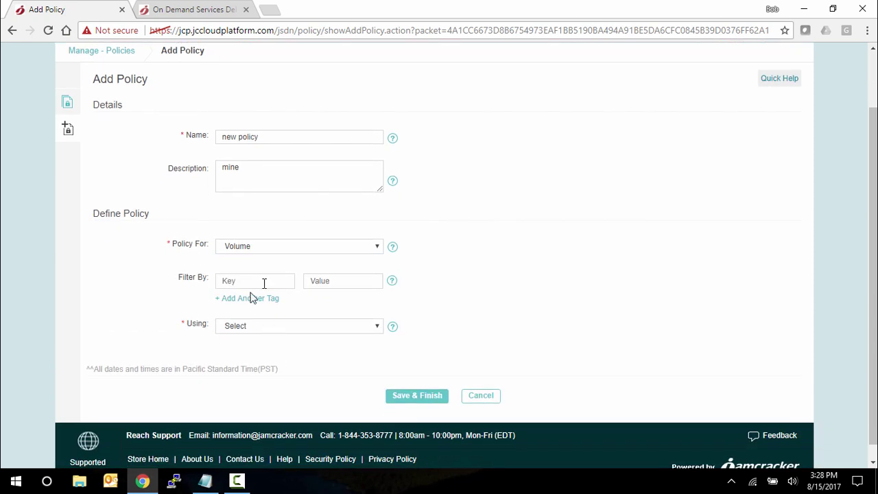
left_click(295, 327)
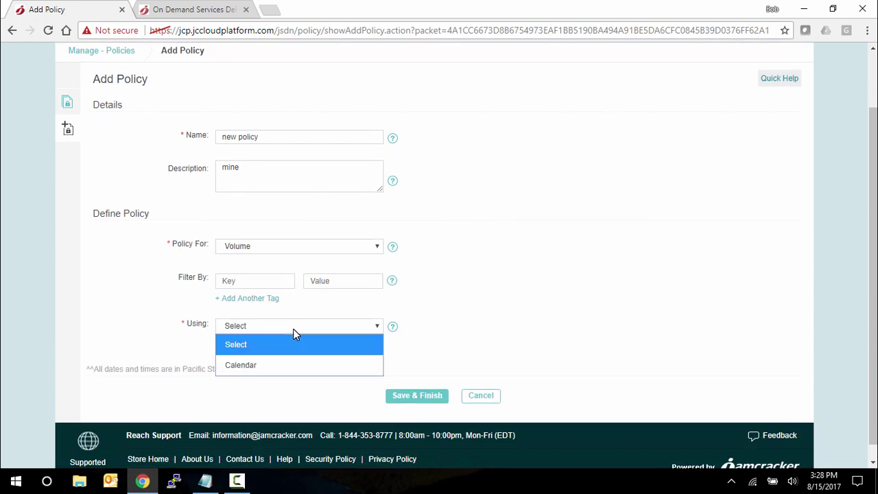
left_click(278, 367)
scroll(276, 369, "down", 2)
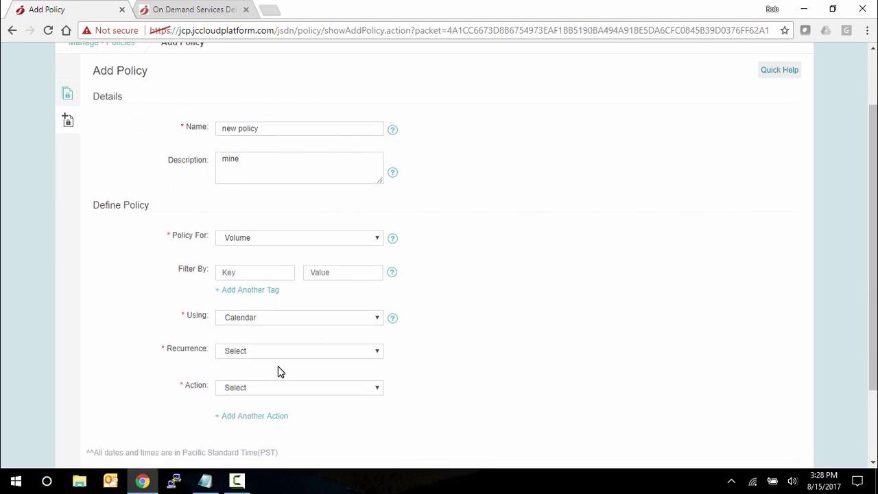
left_click(269, 253)
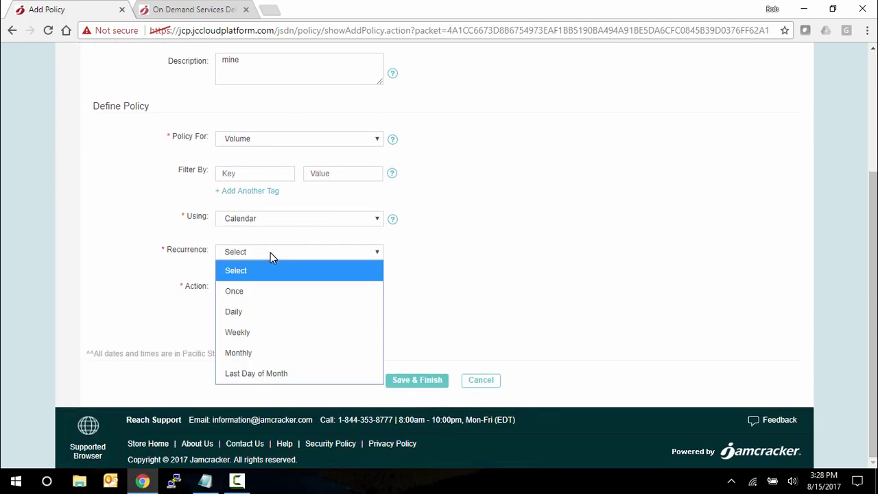
left_click(263, 319)
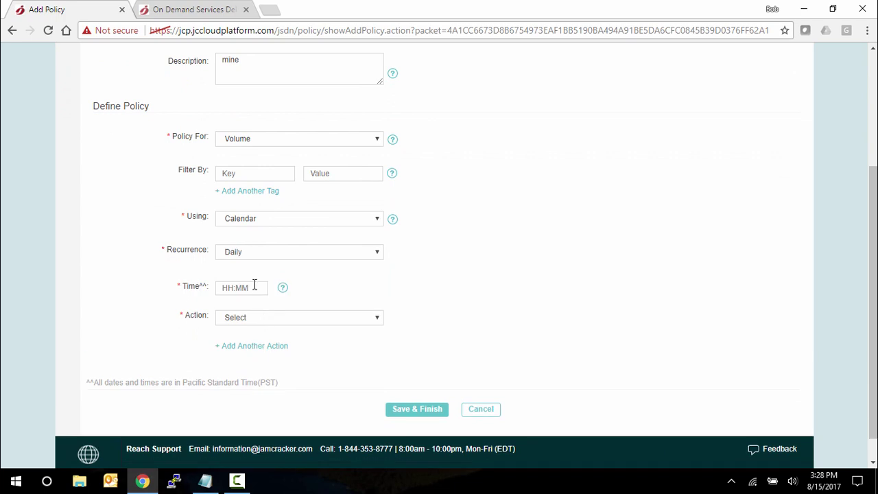
left_click(268, 320)
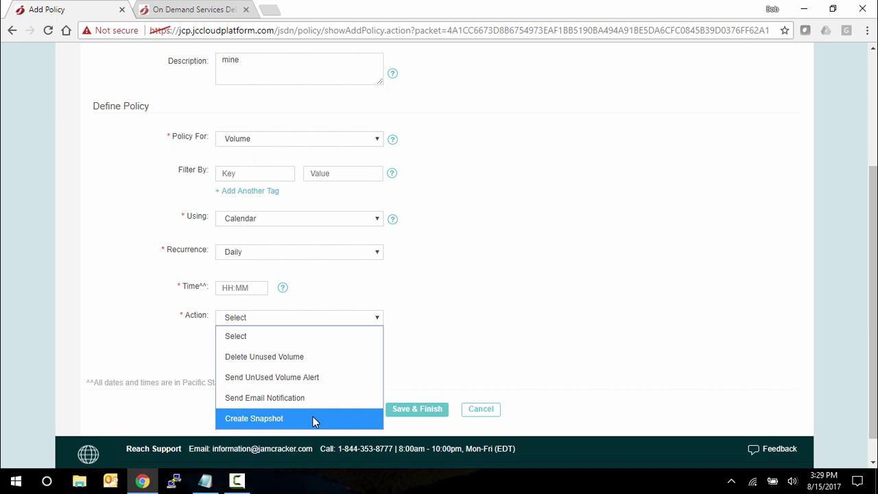
left_click(425, 384)
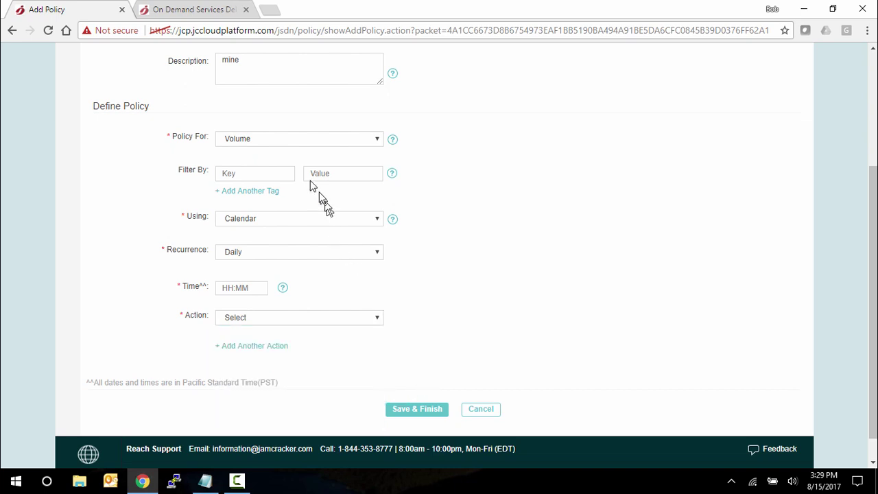
Switch the policy to Instance using CreateServer, with a Seat Policy Alert at seat count 10
left_click(277, 140)
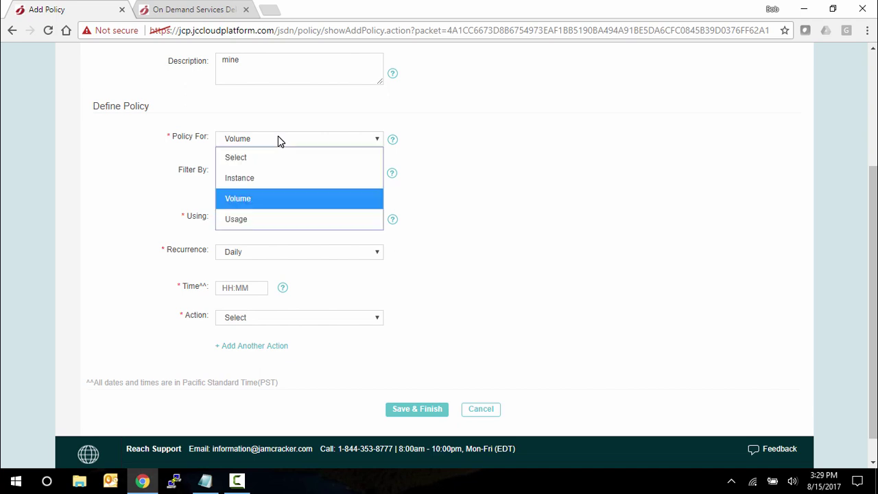
left_click(268, 180)
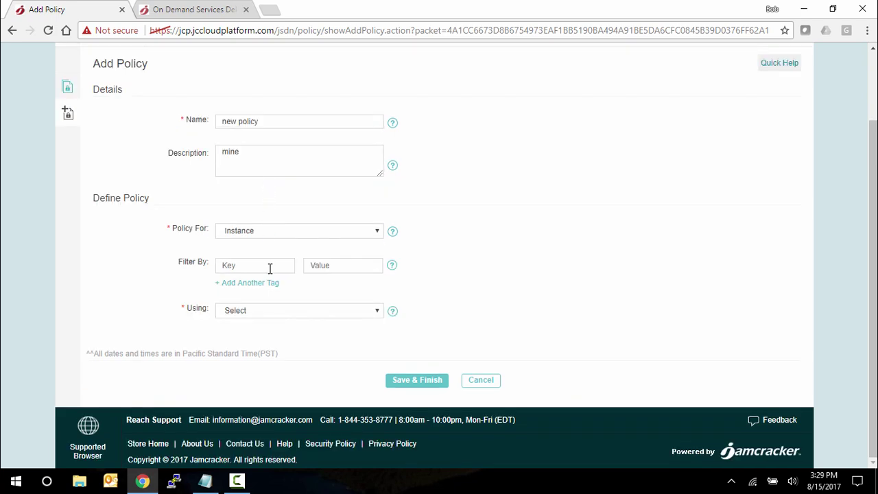
left_click(266, 310)
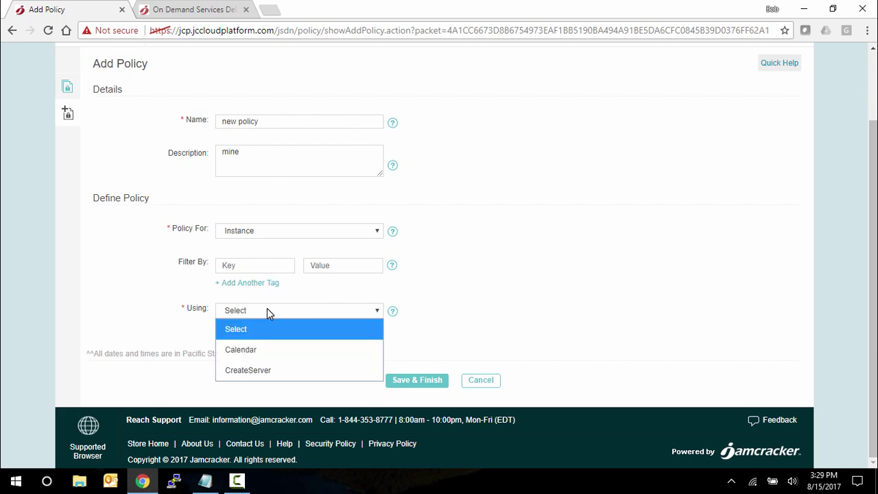
left_click(281, 370)
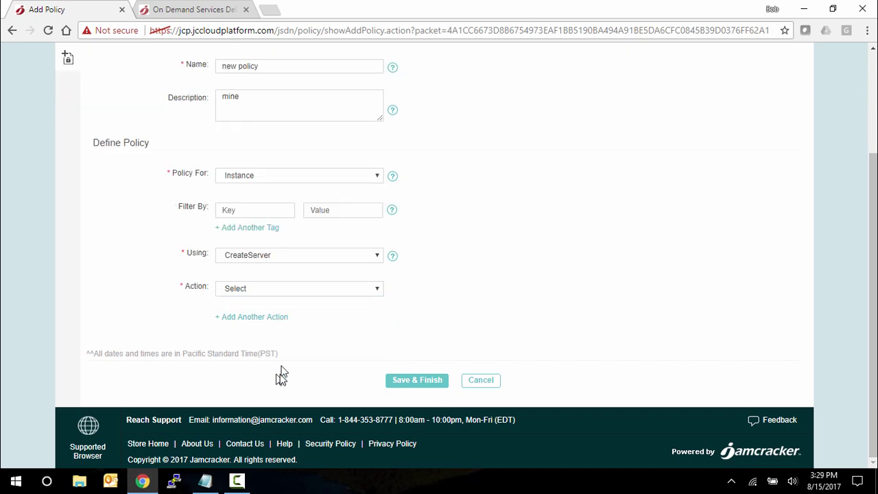
left_click(275, 287)
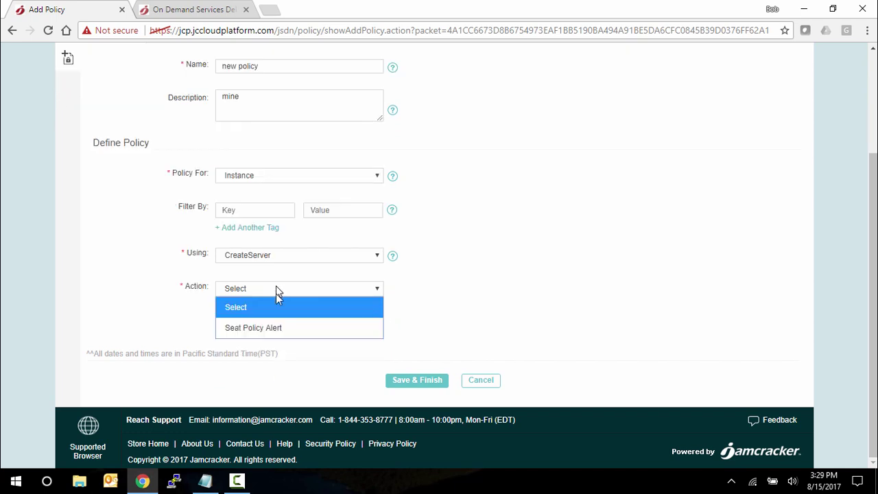
left_click(297, 328)
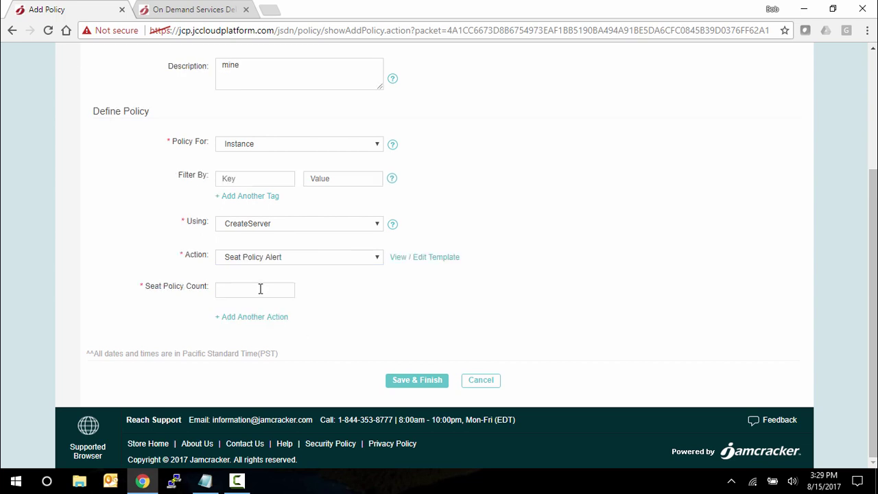
type("10")
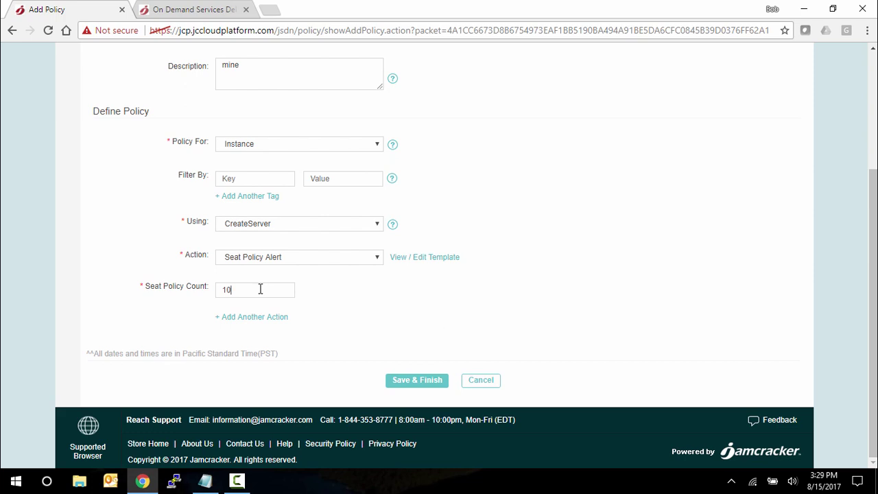